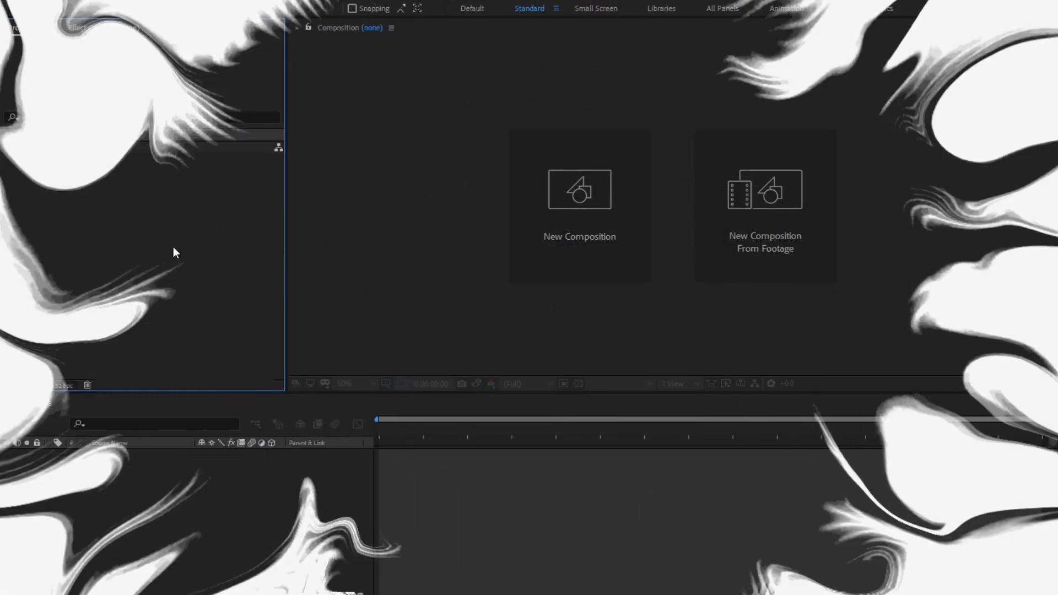
Step: Select the imported flare.mp4 footage to view its 1920x1080, 25 fps info
click(42, 149)
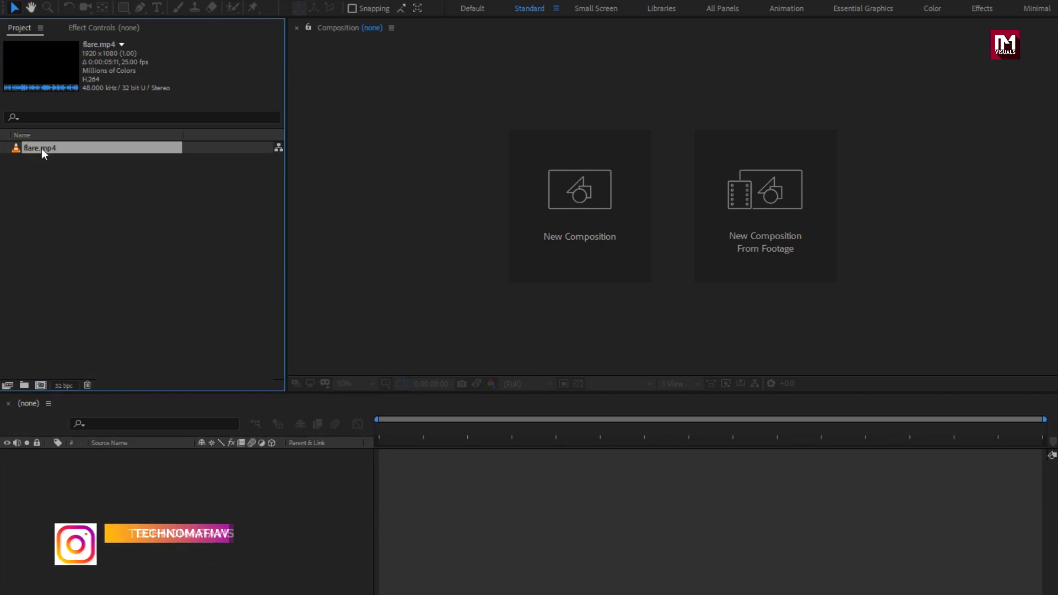
Step: Create a composition named Cinematic_title with a duration of 0:00:05:00
click(549, 200)
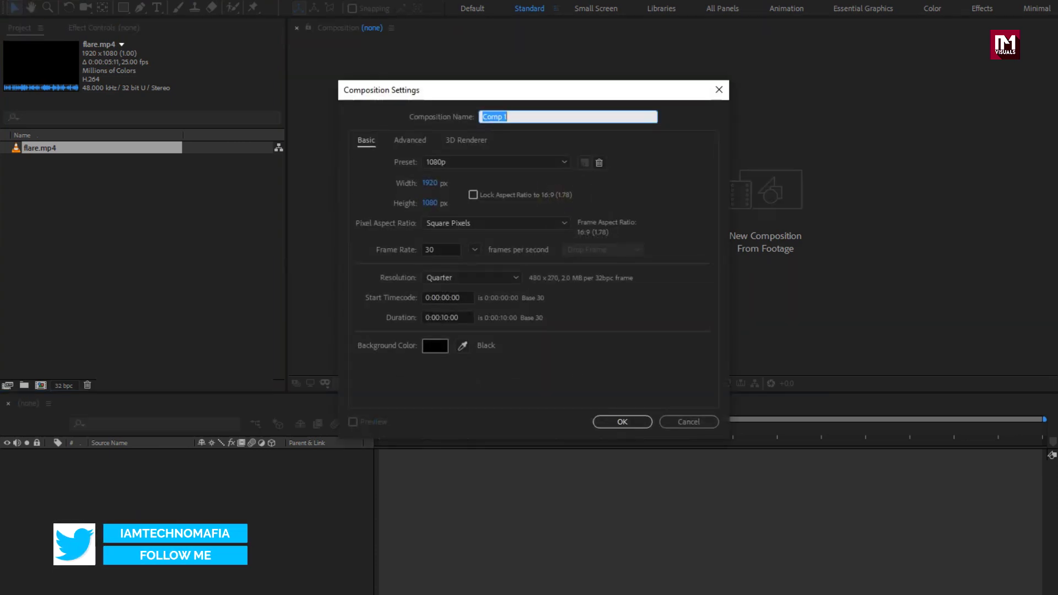
text(Cinematic_title)
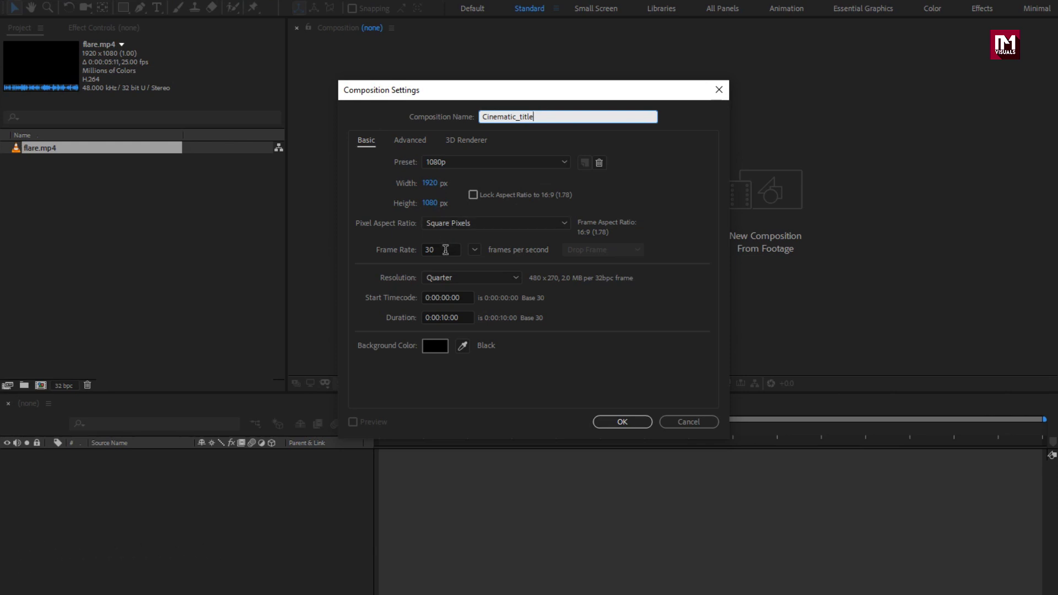
click(447, 318)
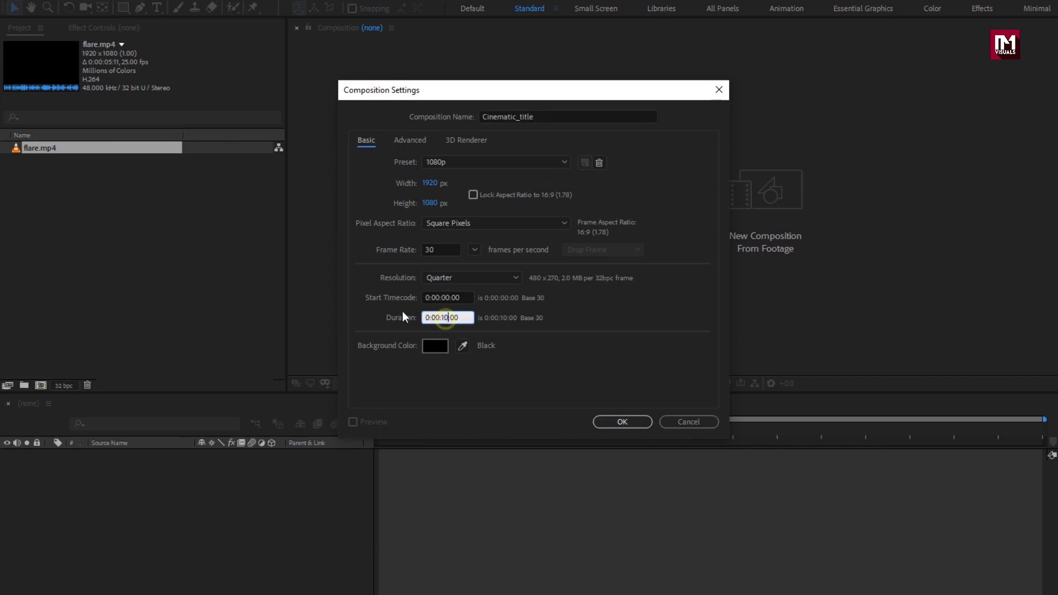
key(BackSpace)
key(BackSpace)
text(05)
click(610, 421)
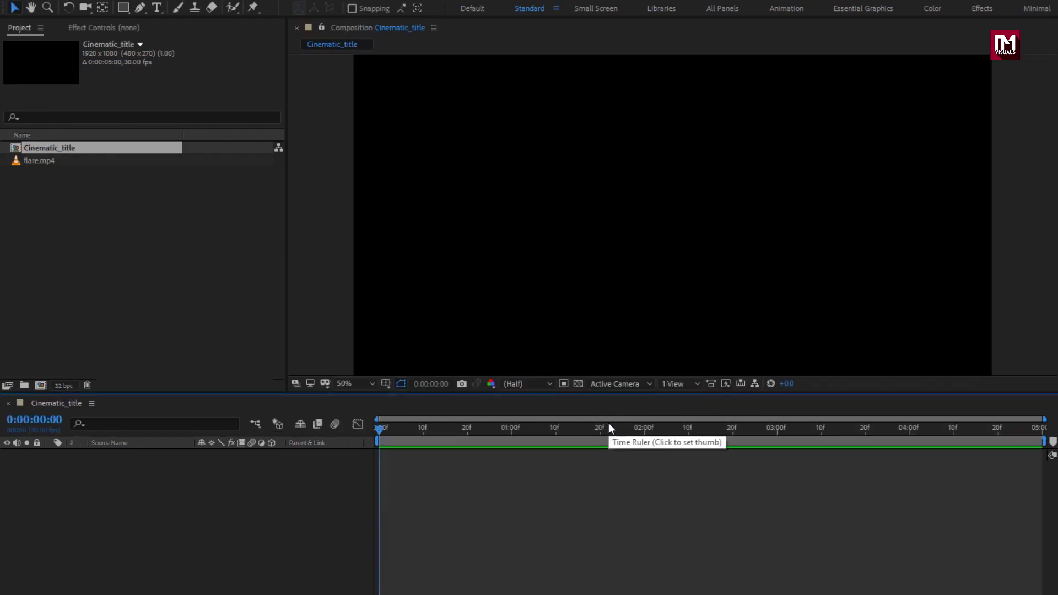
Step: Add a new solid layer named BG to the composition
right_click(166, 504)
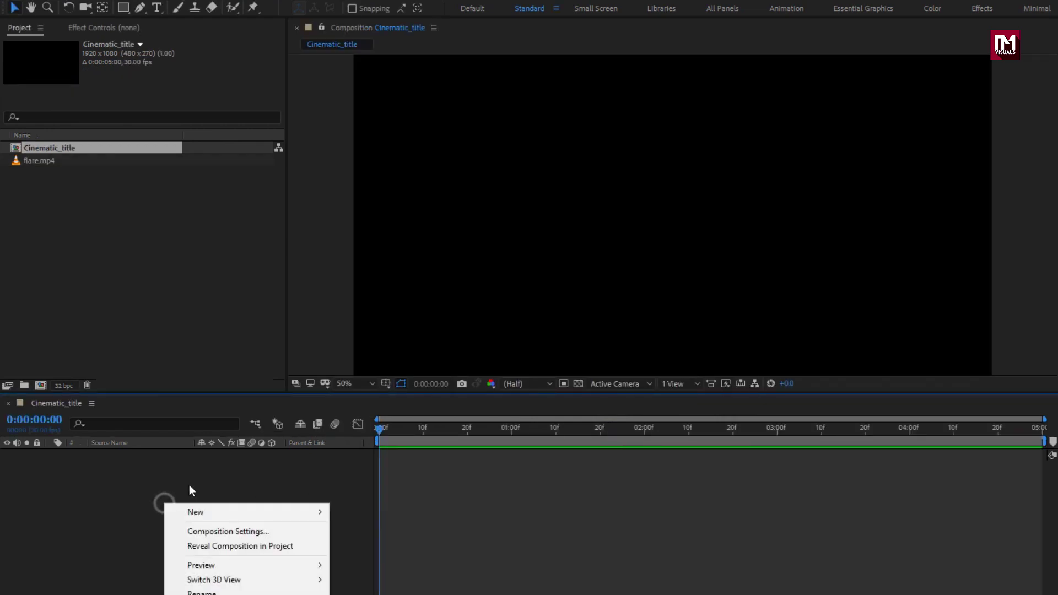
mouse_move(309, 511)
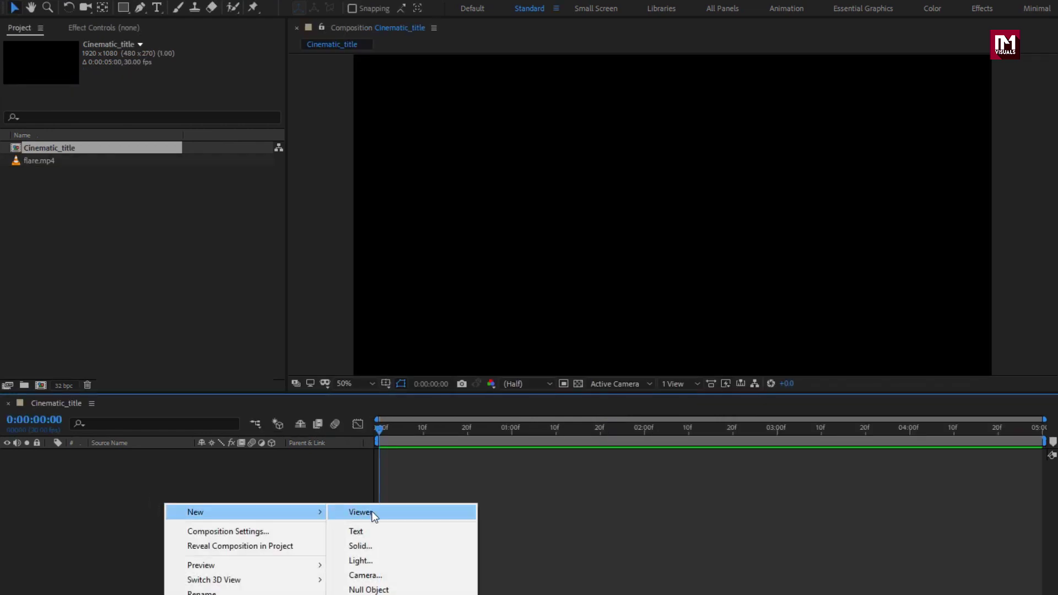
click(372, 542)
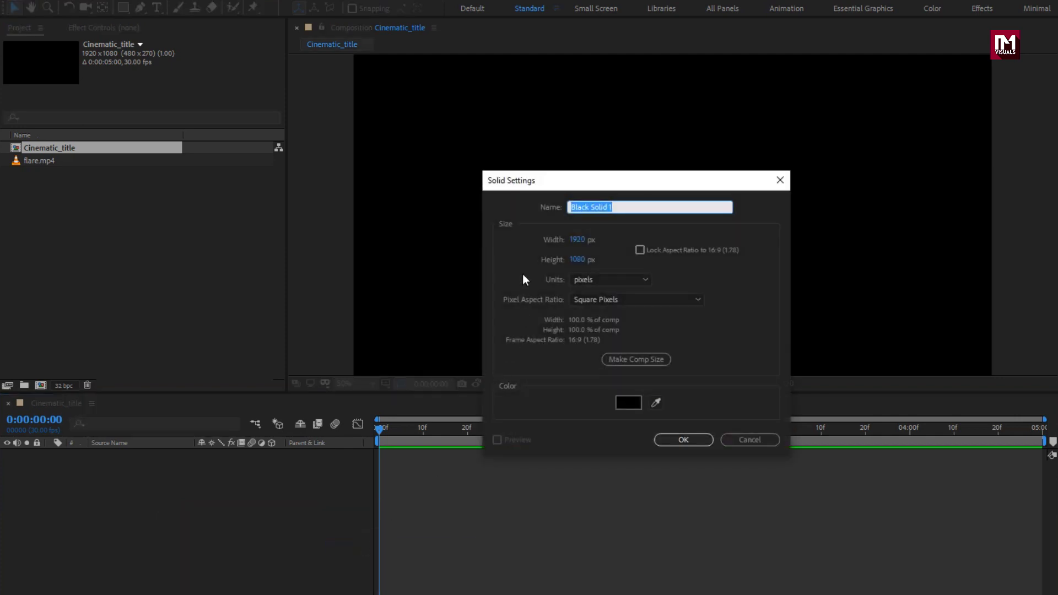
text(BG)
click(692, 437)
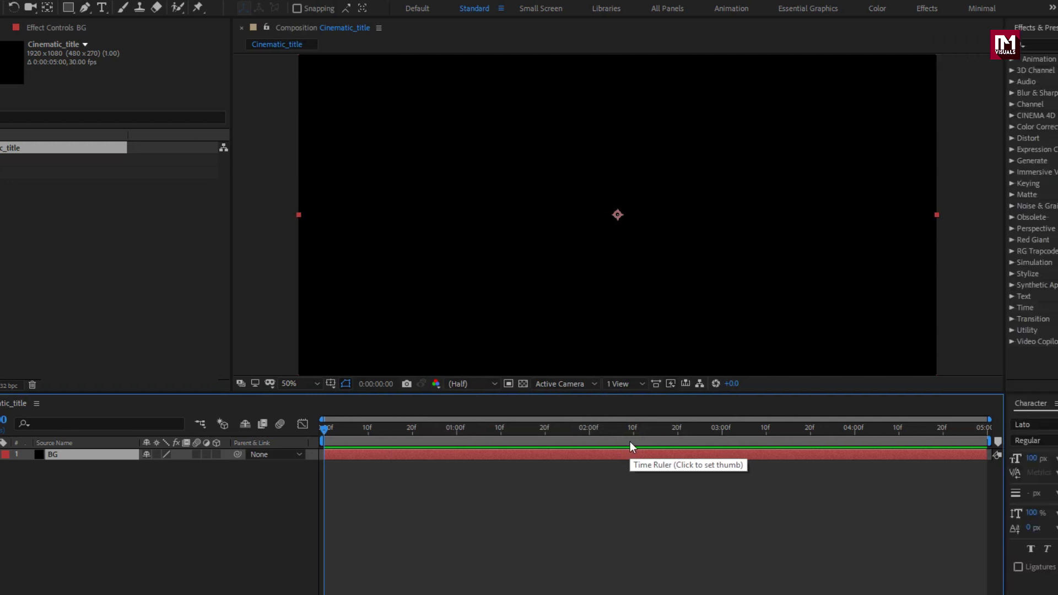
Step: Apply Gradient Ramp to BG with a dark navy start and near-black red end colour
click(911, 46)
text(grad)
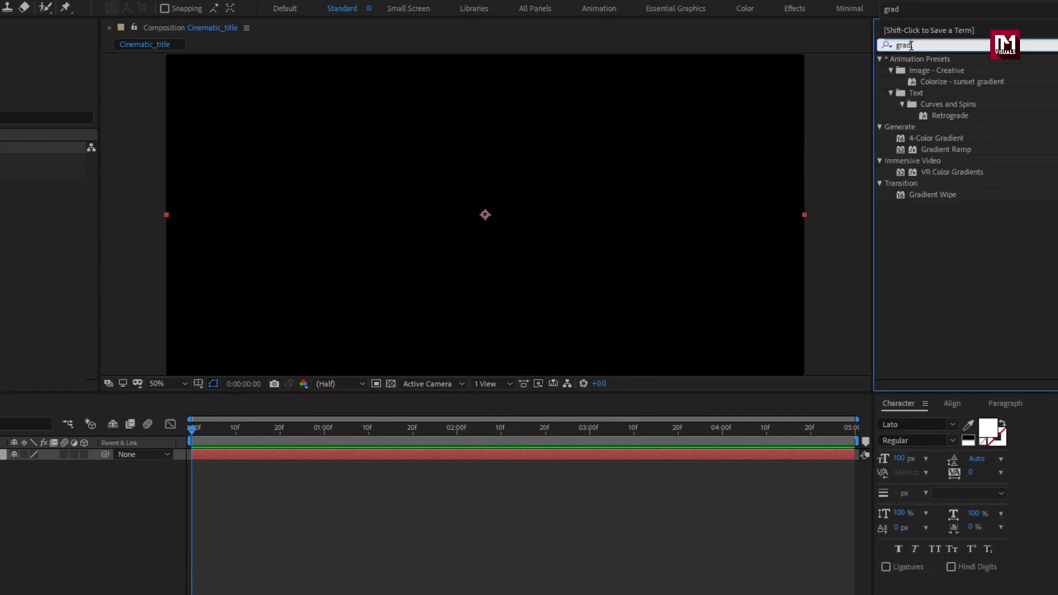
double_click(928, 151)
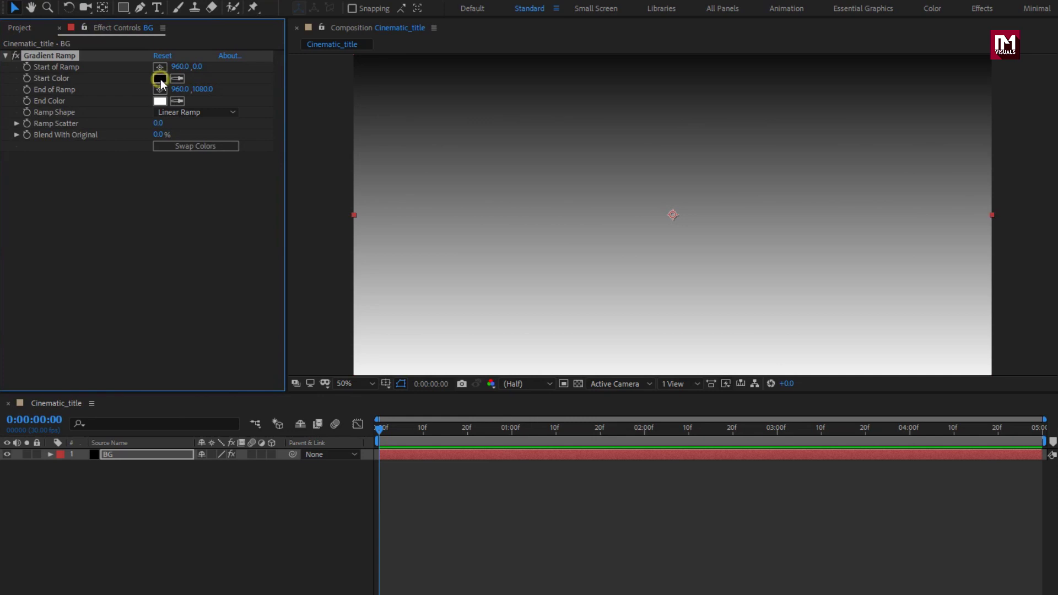
click(160, 81)
mouse_move(260, 296)
mouse_down()
mouse_move(255, 266)
mouse_move(237, 309)
mouse_move(235, 356)
mouse_move(234, 346)
mouse_up()
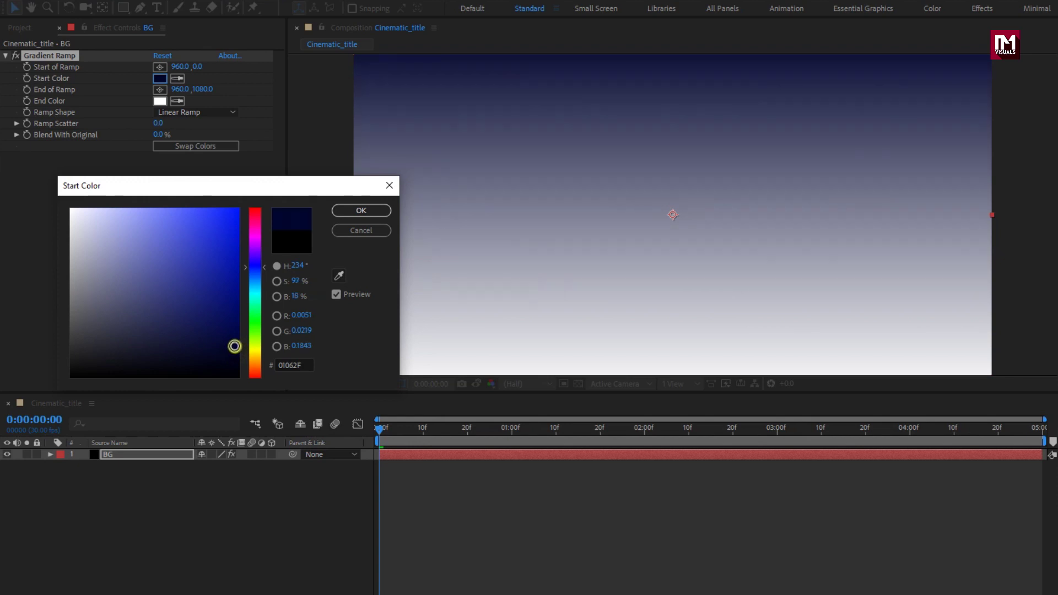
click(342, 211)
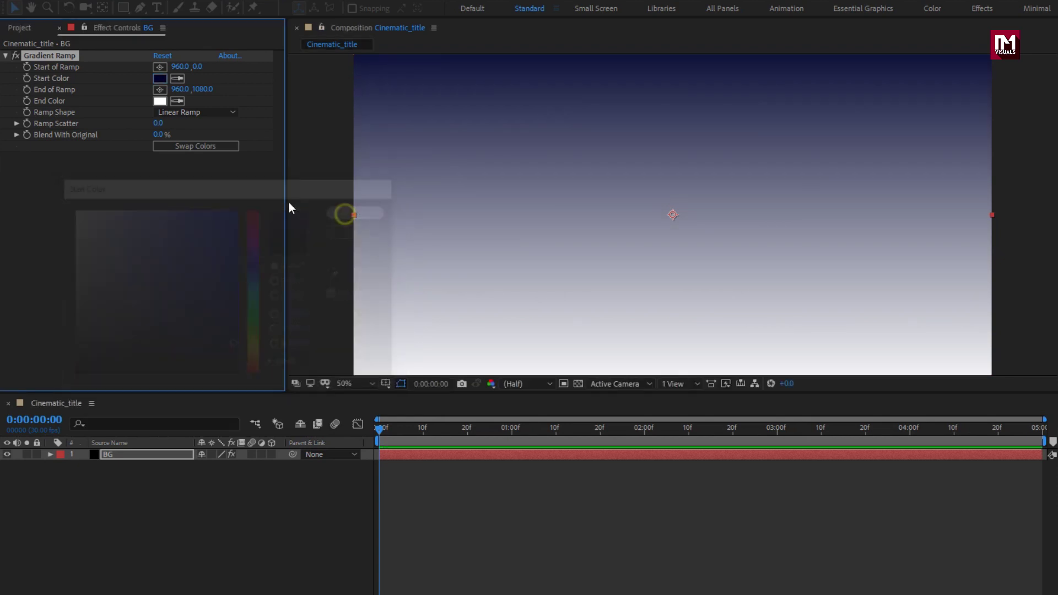
click(160, 101)
drag(234, 349, 235, 365)
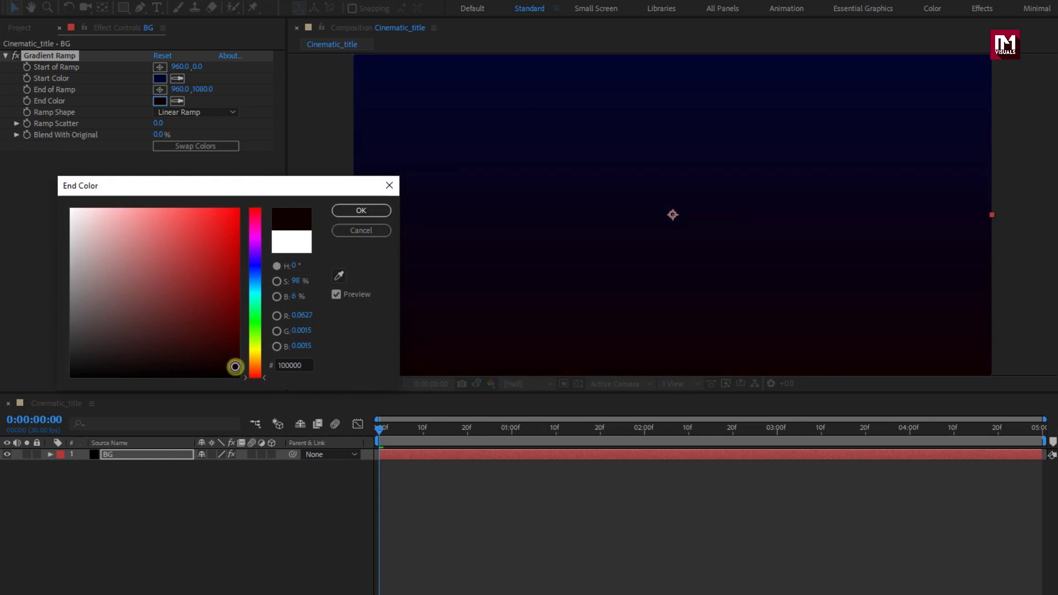
key(Return)
Step: Make the ramp shape Radial Ramp and set Ramp Scatter to 300
click(184, 113)
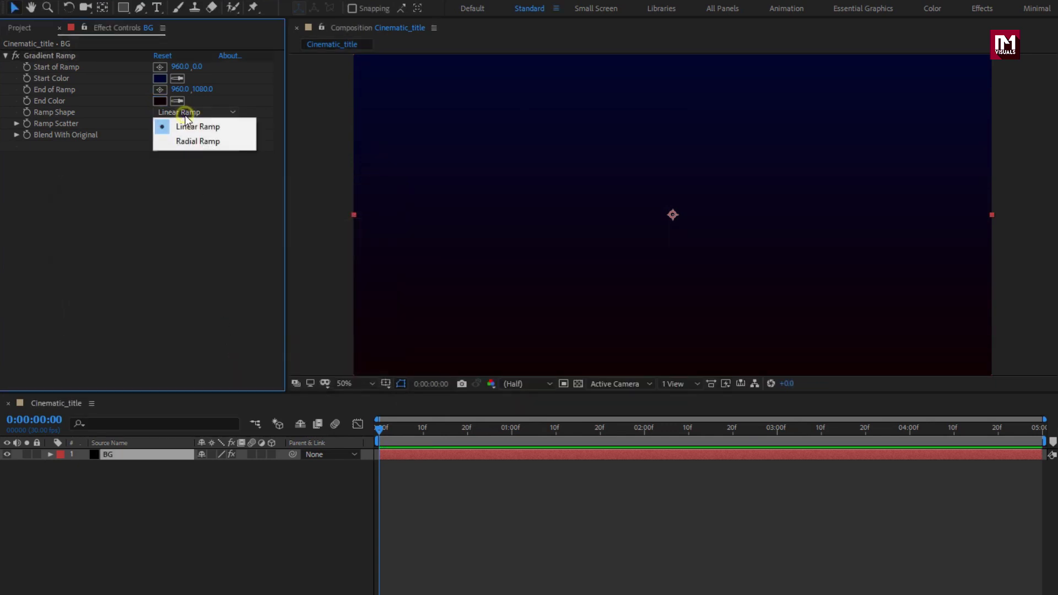
click(189, 143)
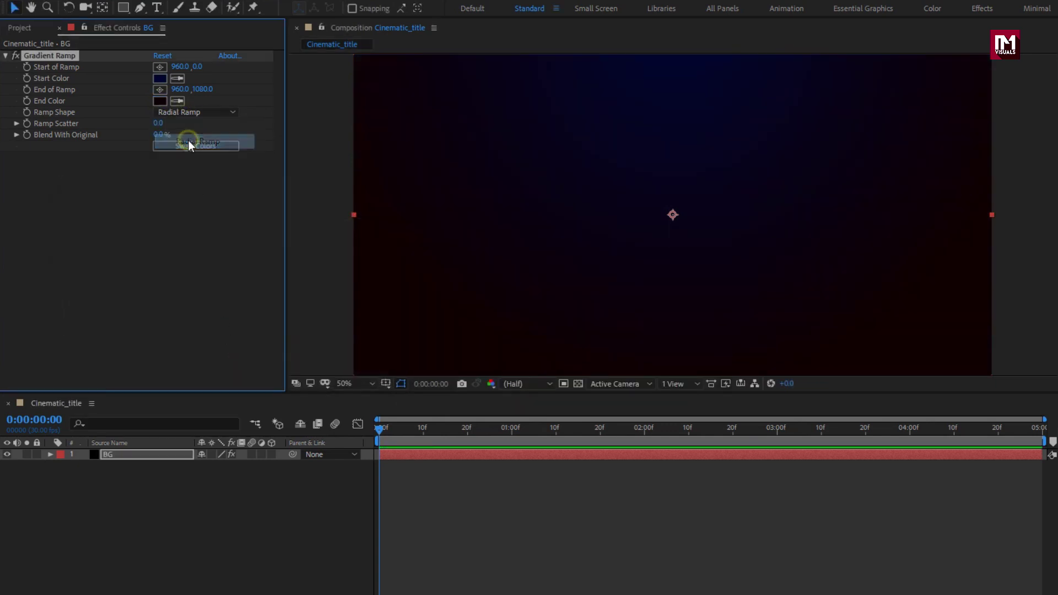
click(161, 124)
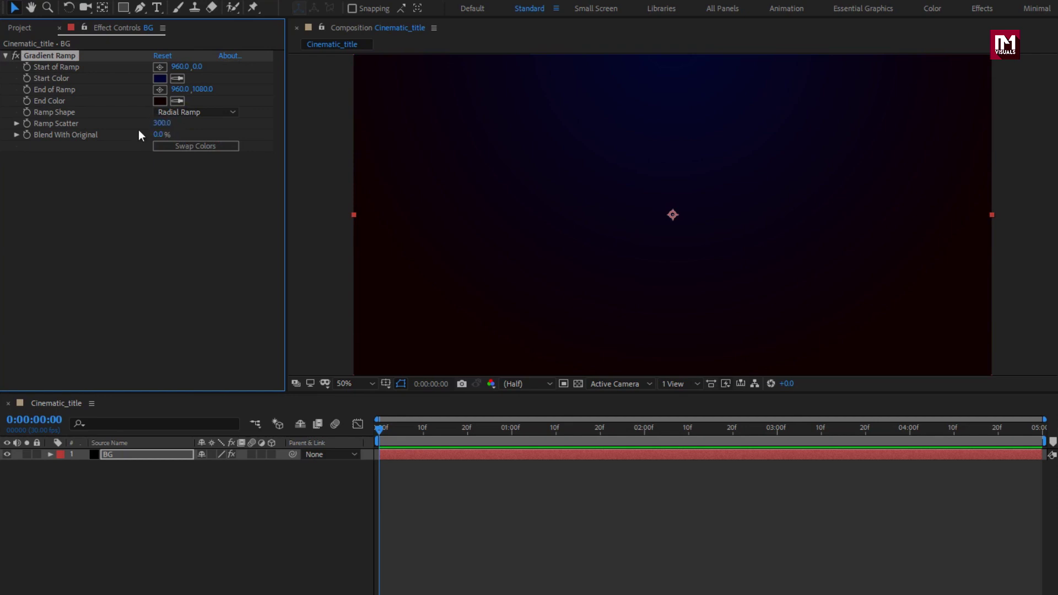
Step: Type 'Cinematic title' as a text layer and drag it to the frame's centre
click(158, 9)
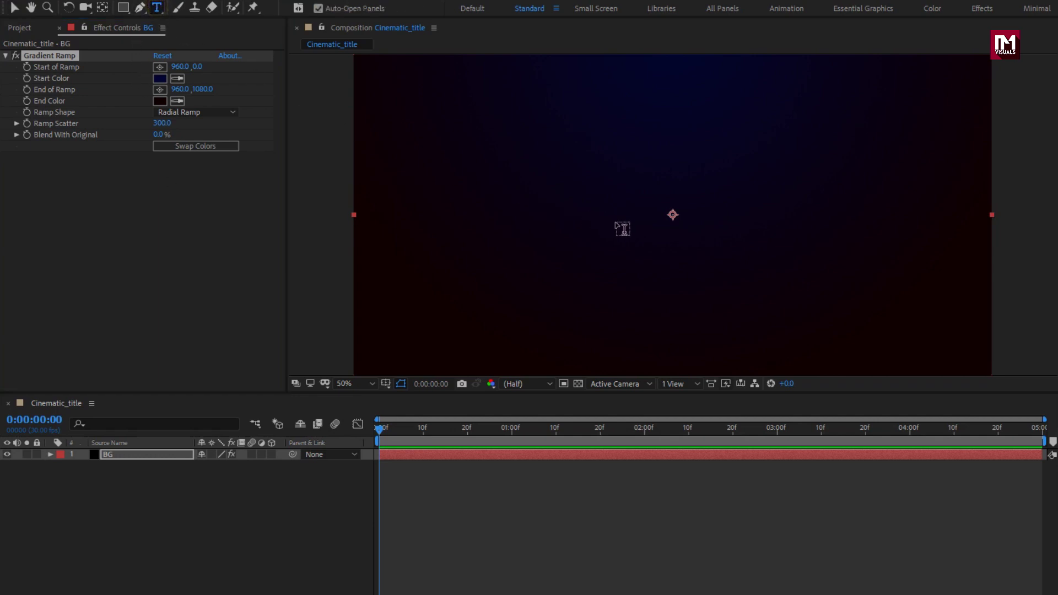
click(615, 221)
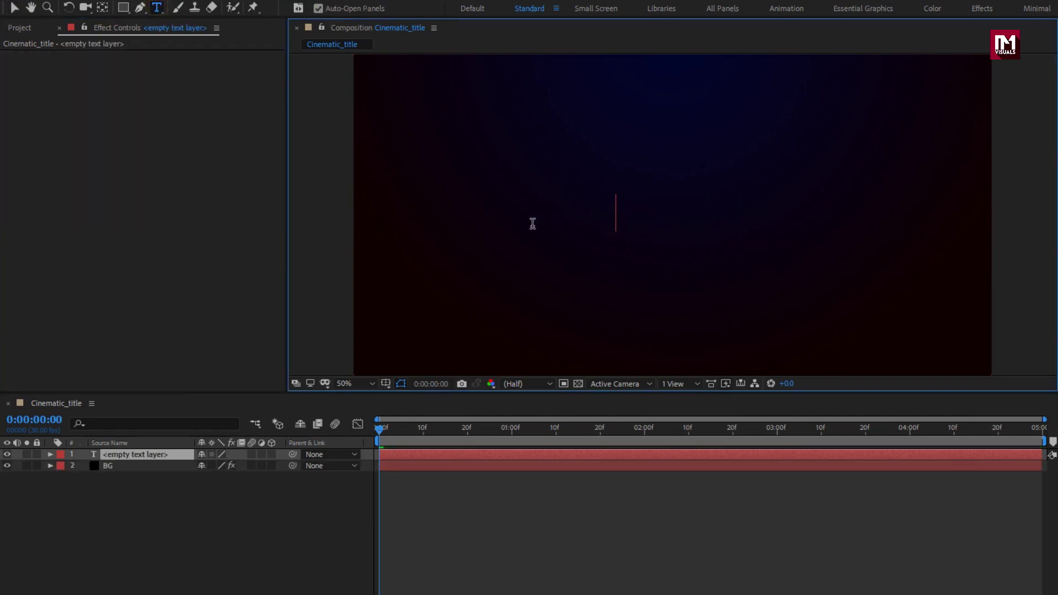
text(Cin)
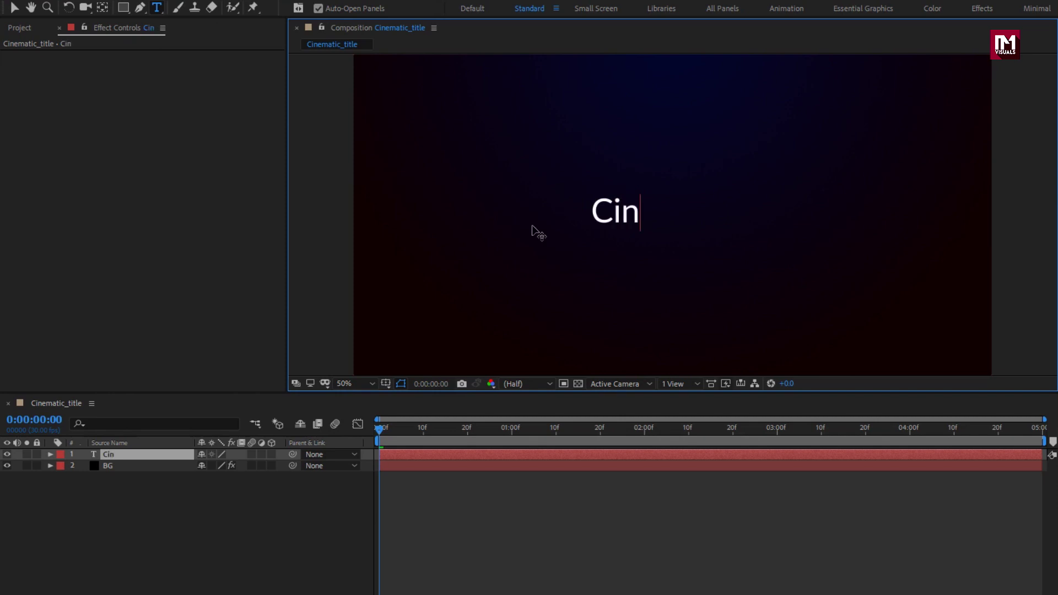
text(ematic )
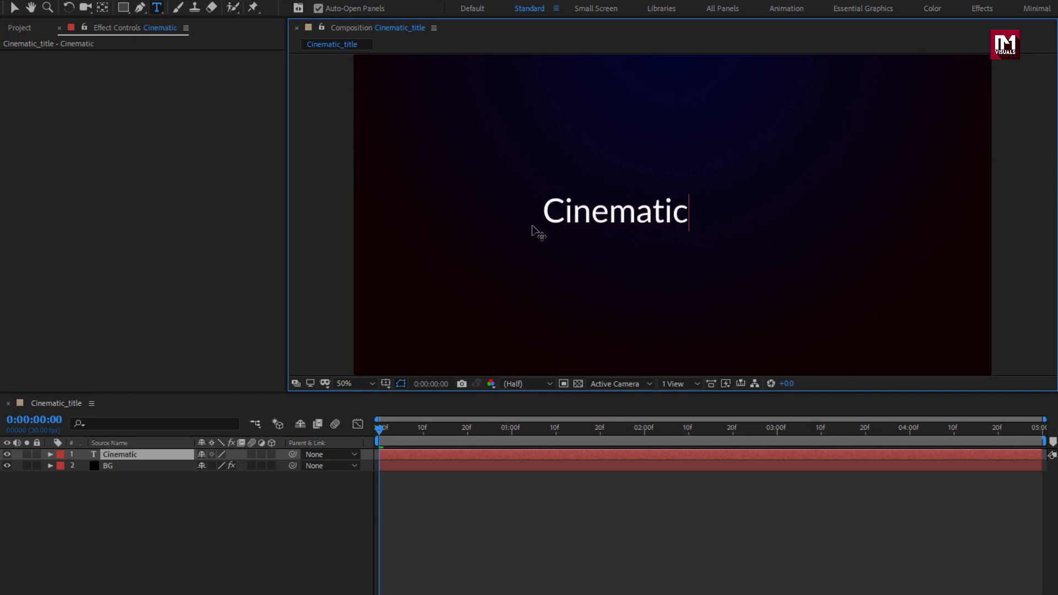
text(title)
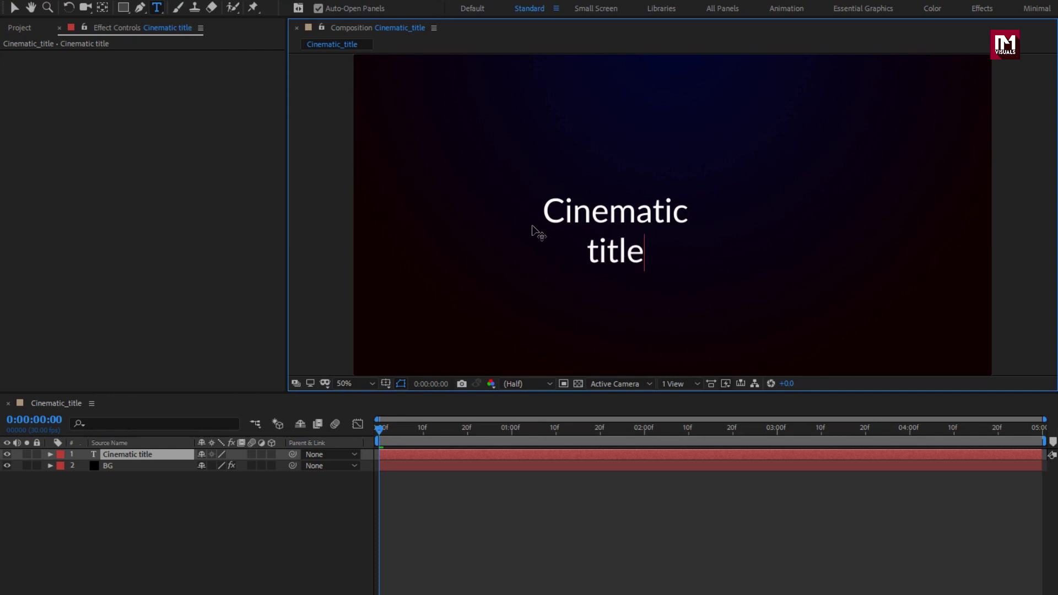
key(KP_Enter)
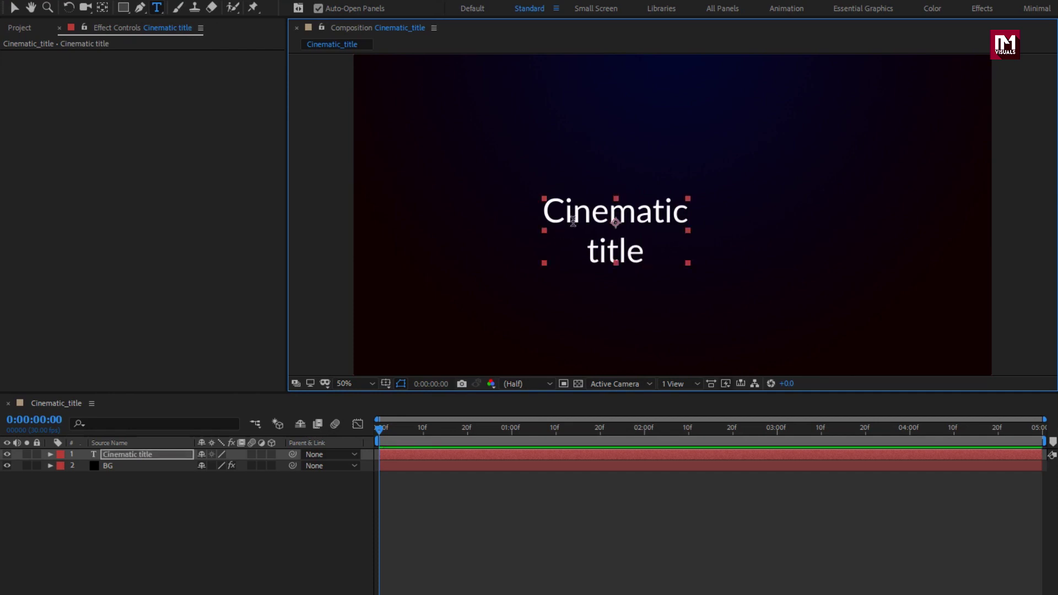
key(v)
drag(578, 223, 644, 226)
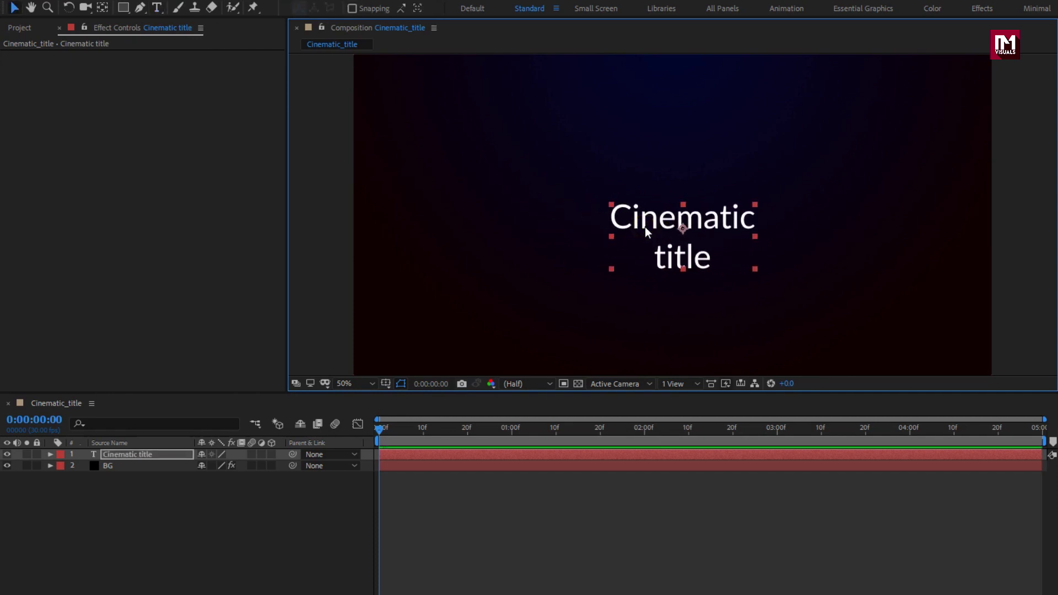
Step: Format the title as Raleway Heavy, all caps, 204 px size with 171 px leading
click(904, 423)
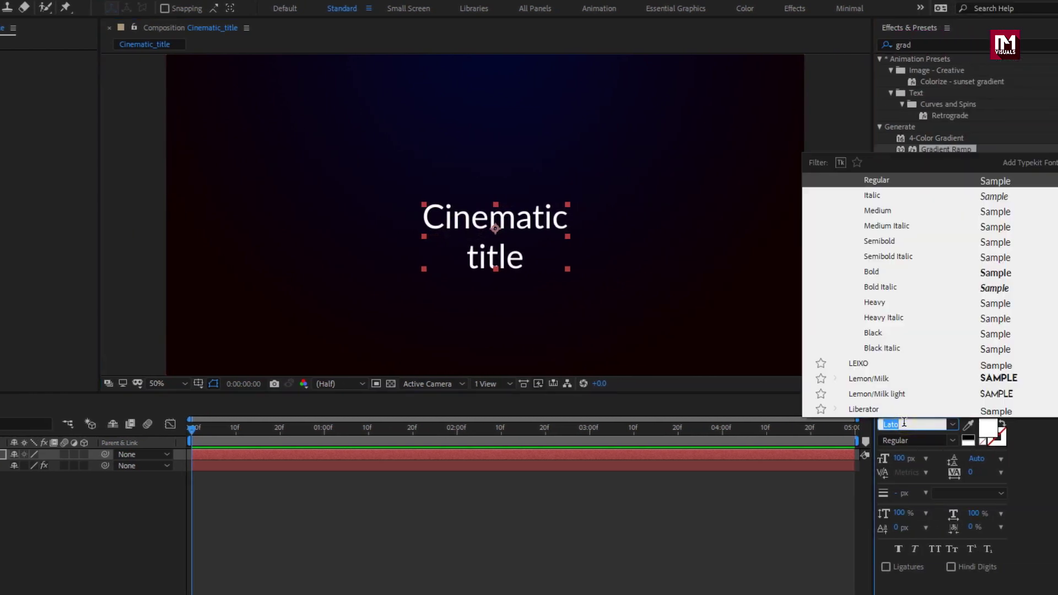
text(rale)
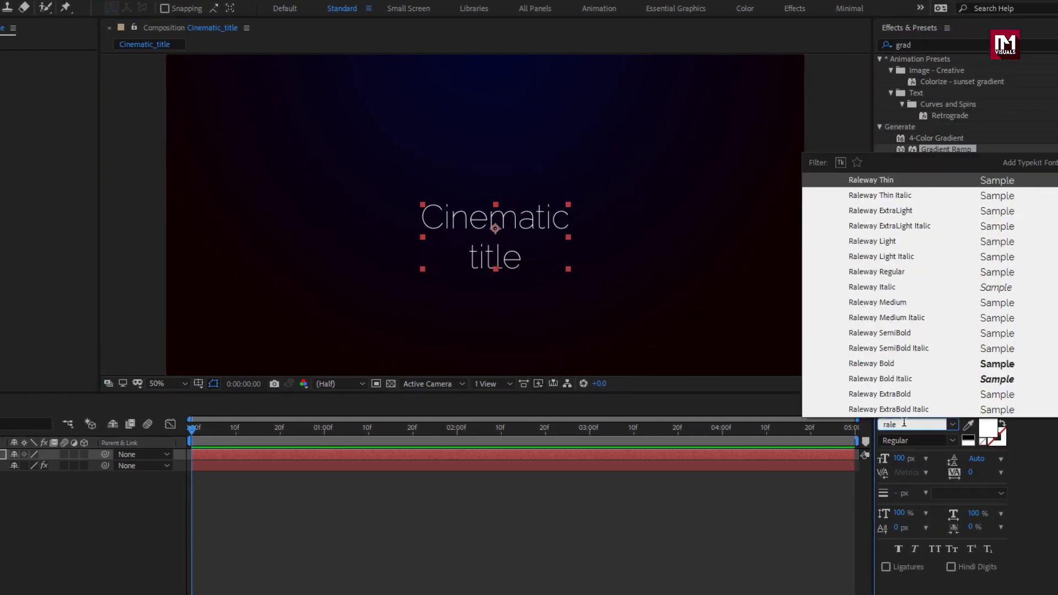
click(888, 365)
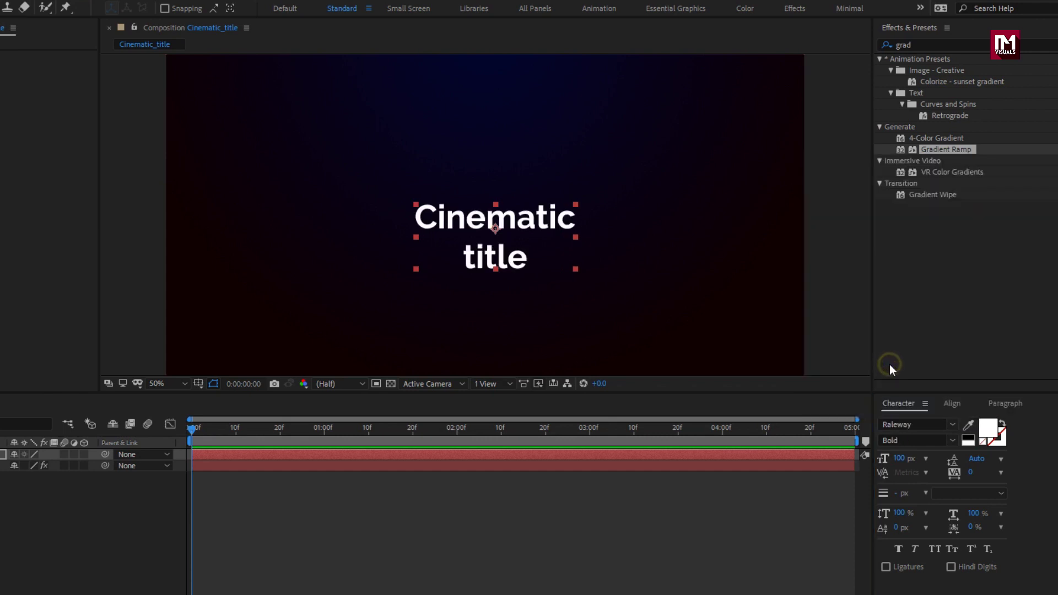
click(908, 439)
click(951, 441)
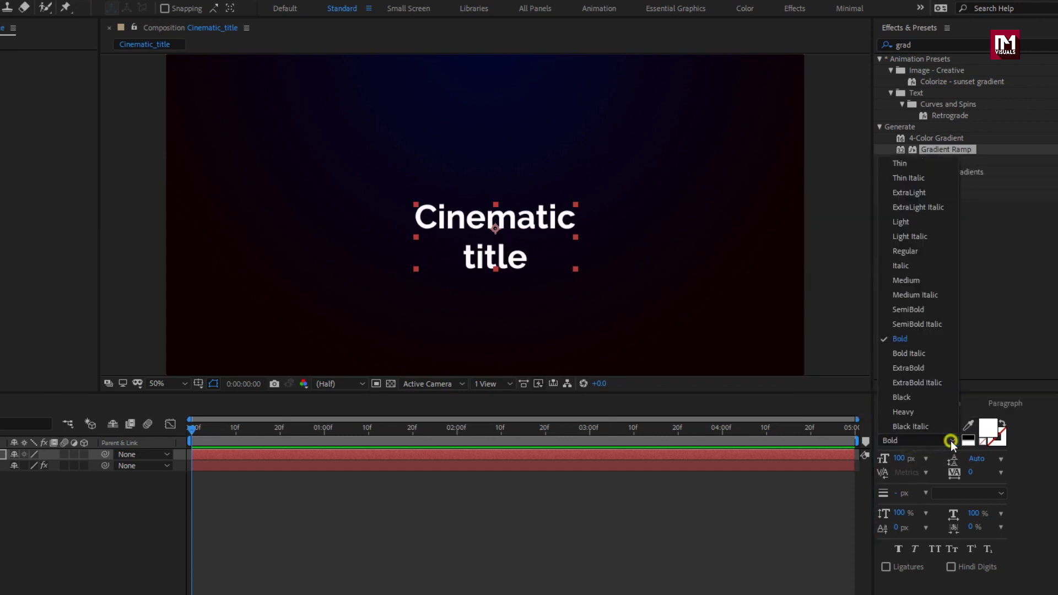
click(921, 413)
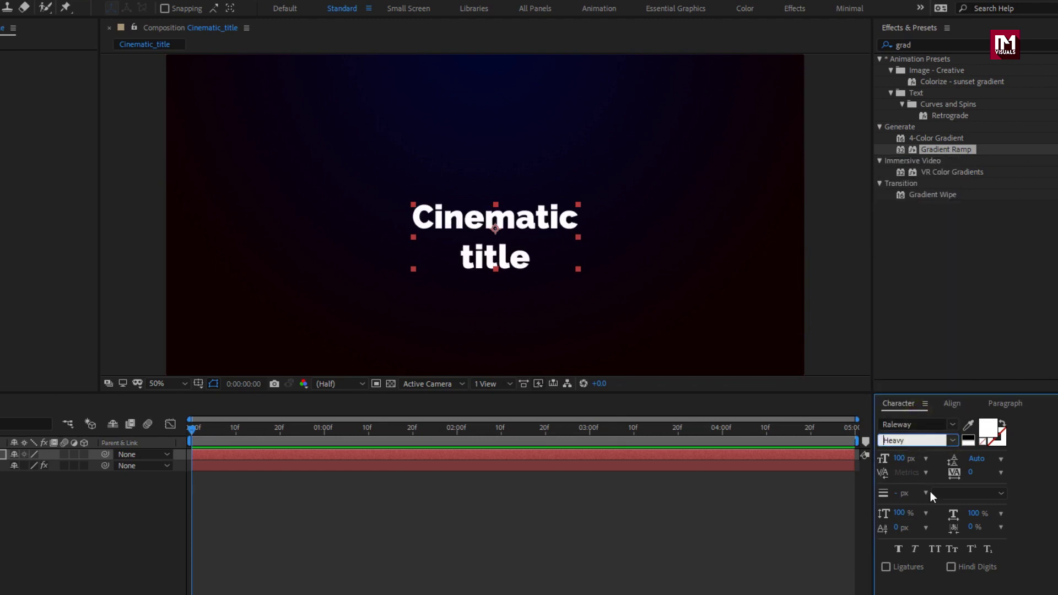
click(934, 549)
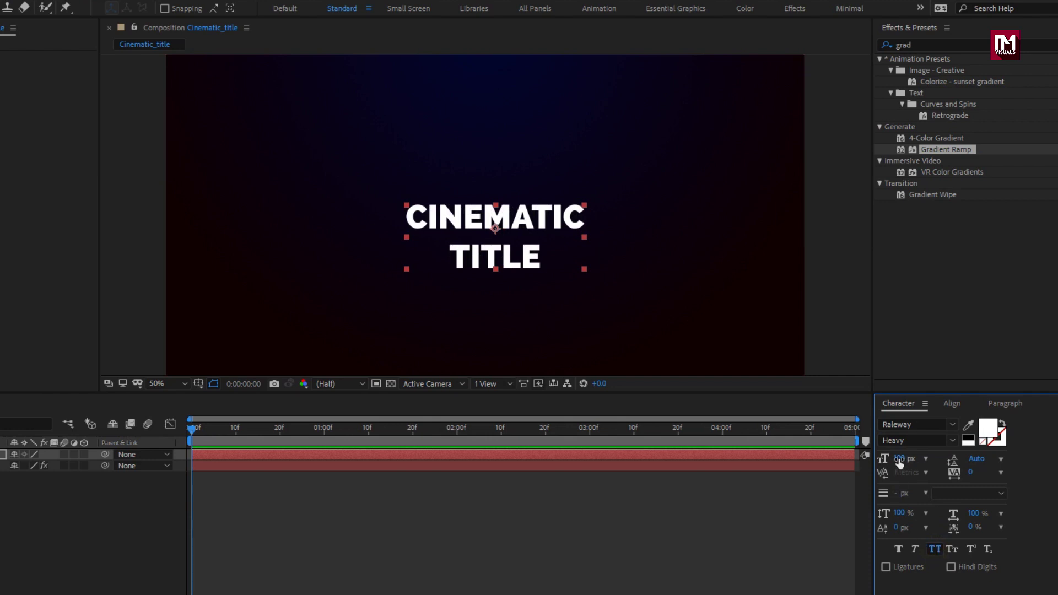
drag(899, 459, 973, 461)
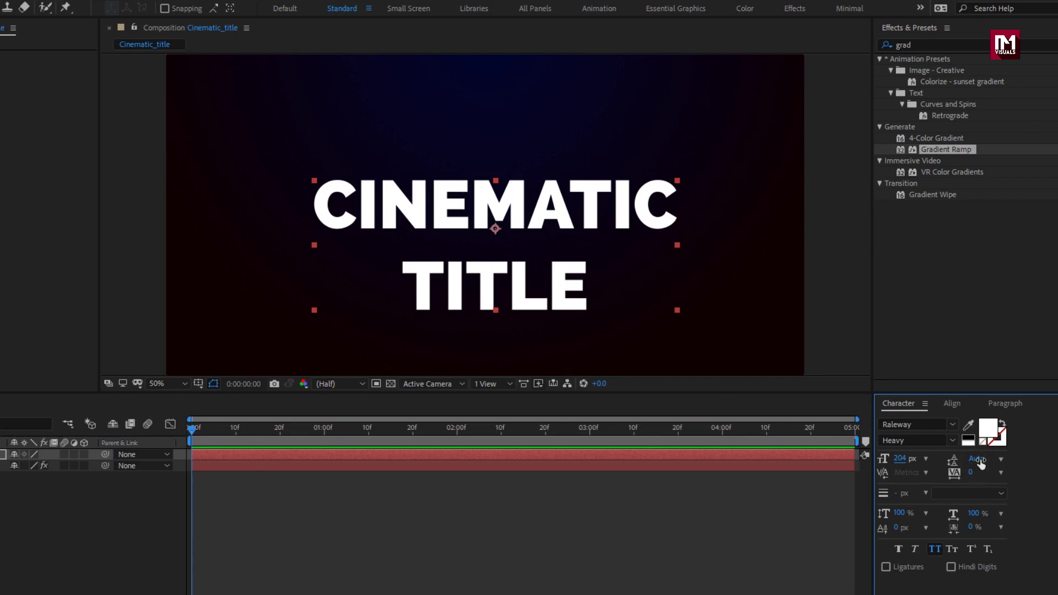
drag(976, 460, 1052, 468)
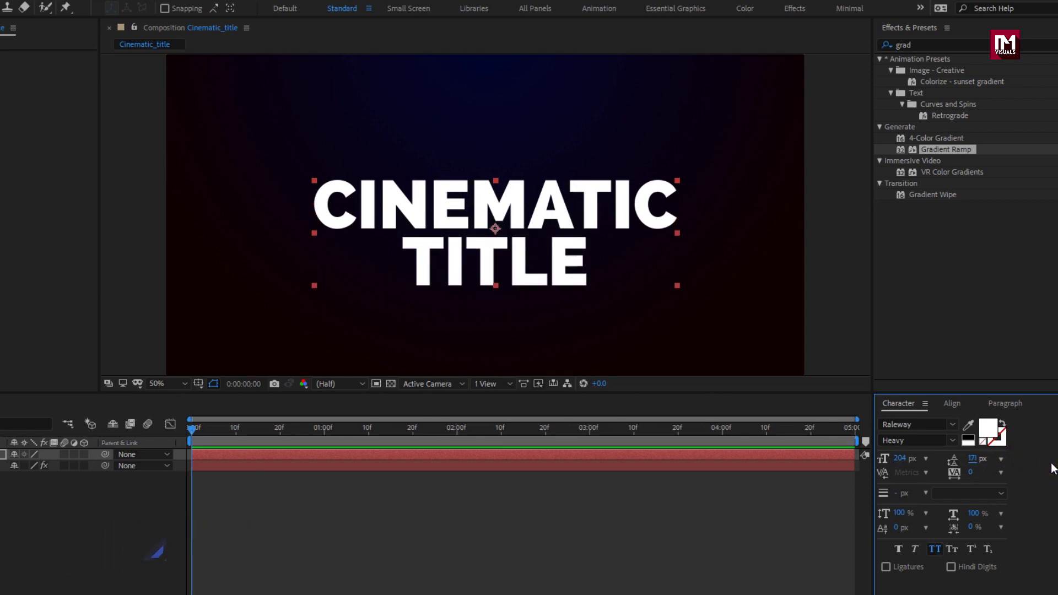
Step: Align the title horizontally and vertically to the composition centre
click(951, 403)
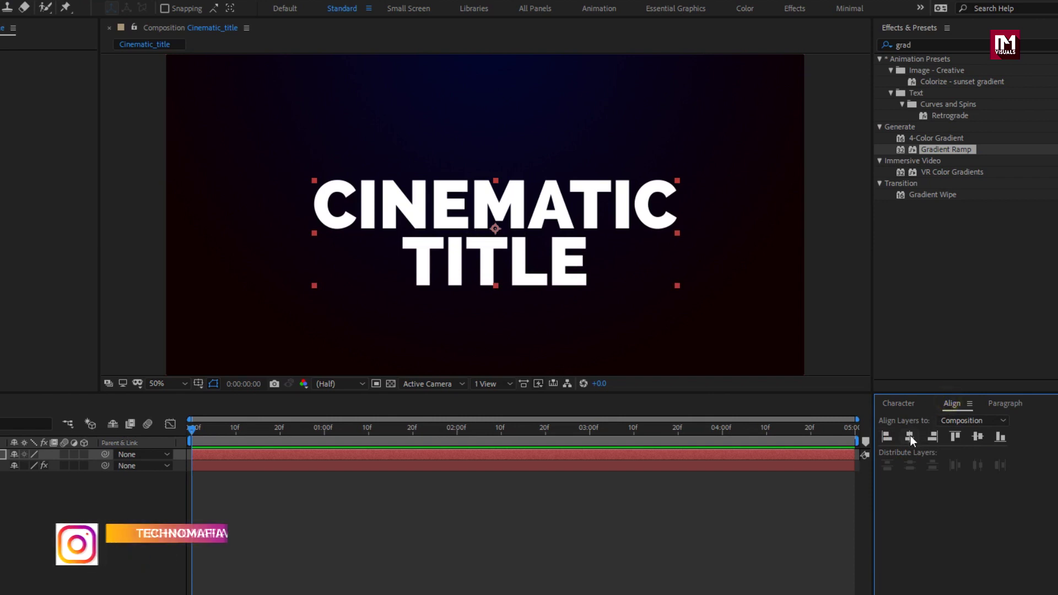
click(910, 436)
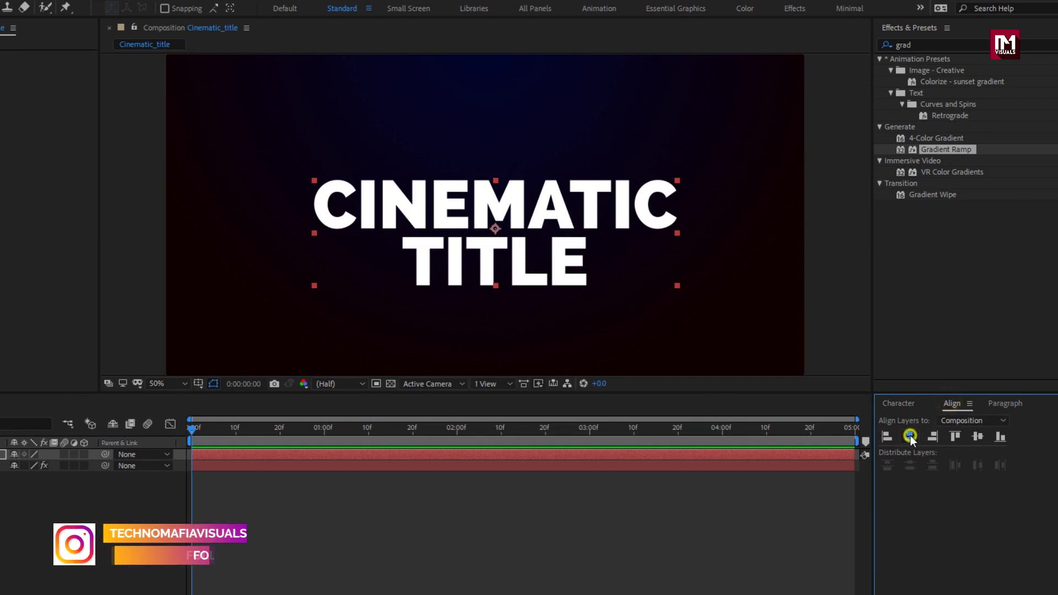
click(974, 438)
click(892, 408)
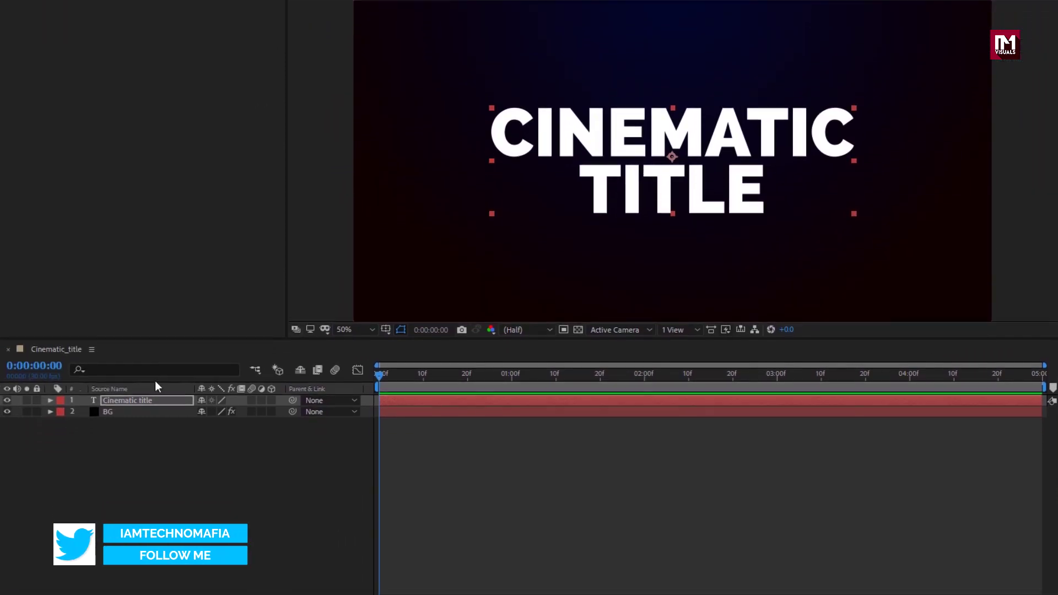
Step: Add a Tracking animator keyframed from Tracking Amount 15 at 0:00 to 0 at 4:29
click(50, 400)
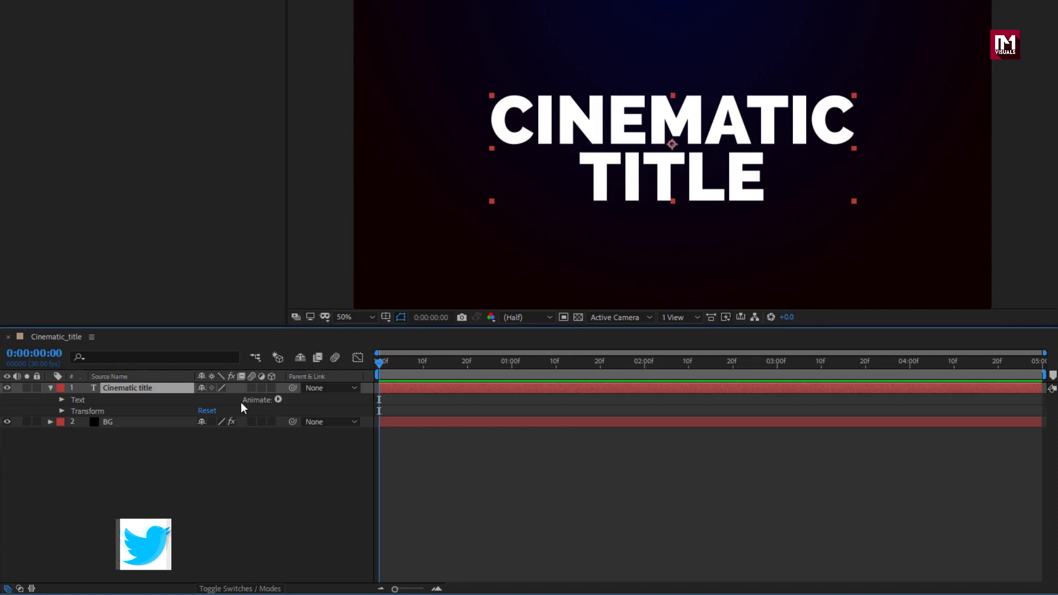
click(278, 399)
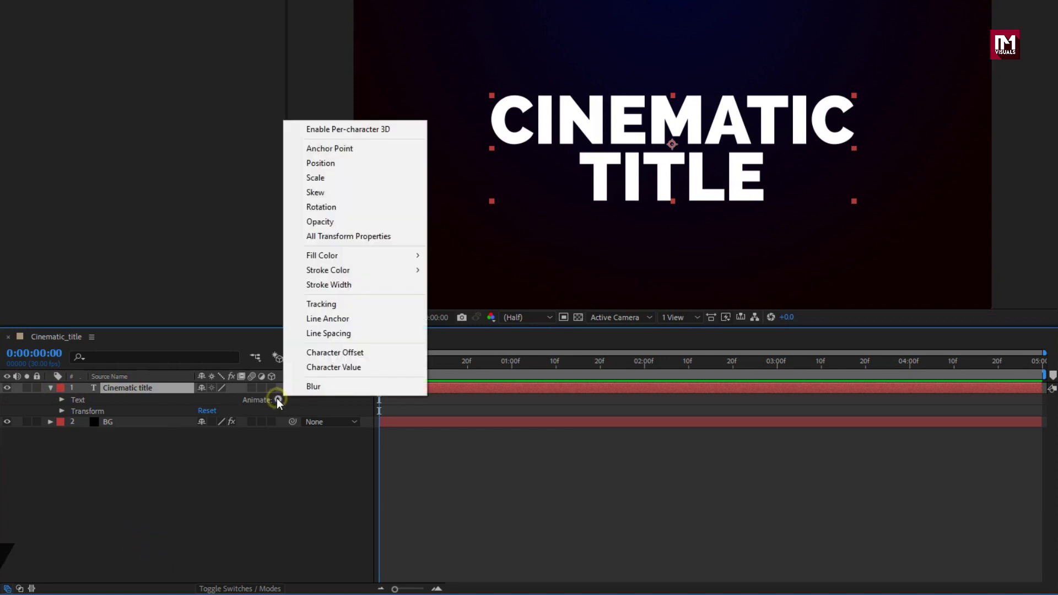
click(320, 306)
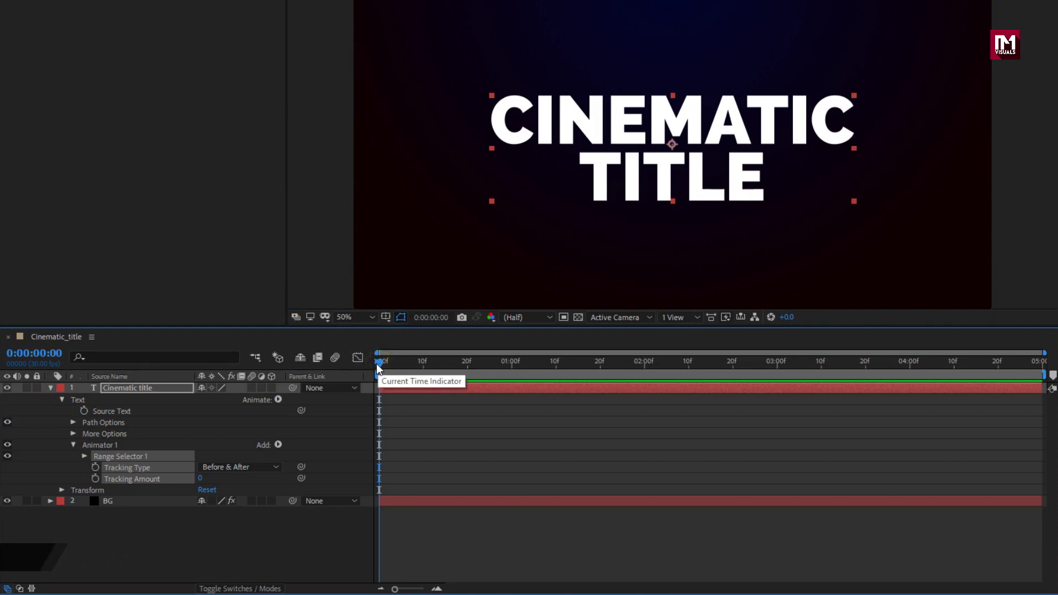
click(78, 474)
click(96, 478)
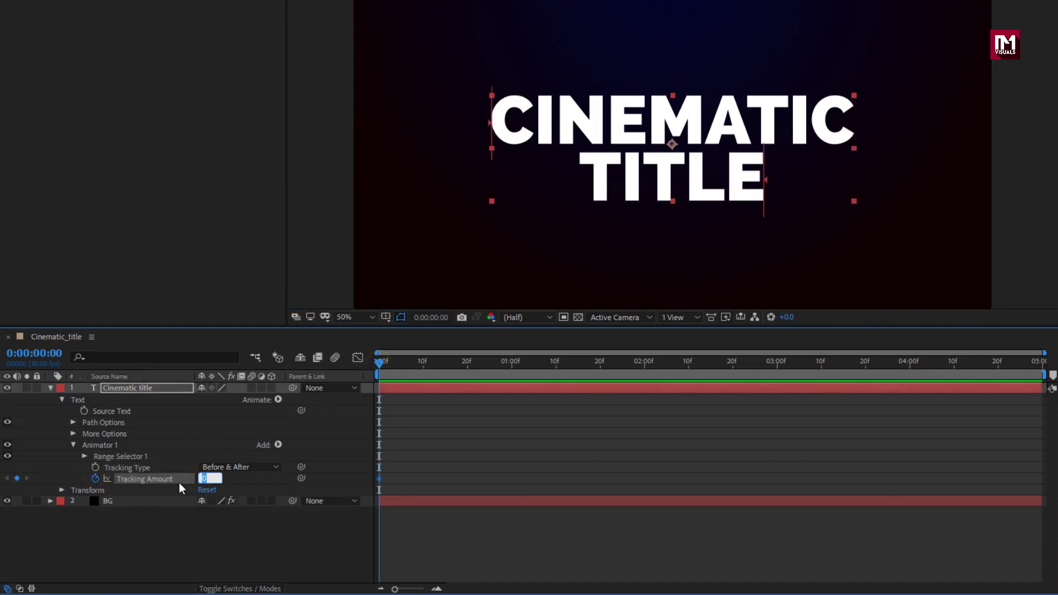
text(15)
key(Return)
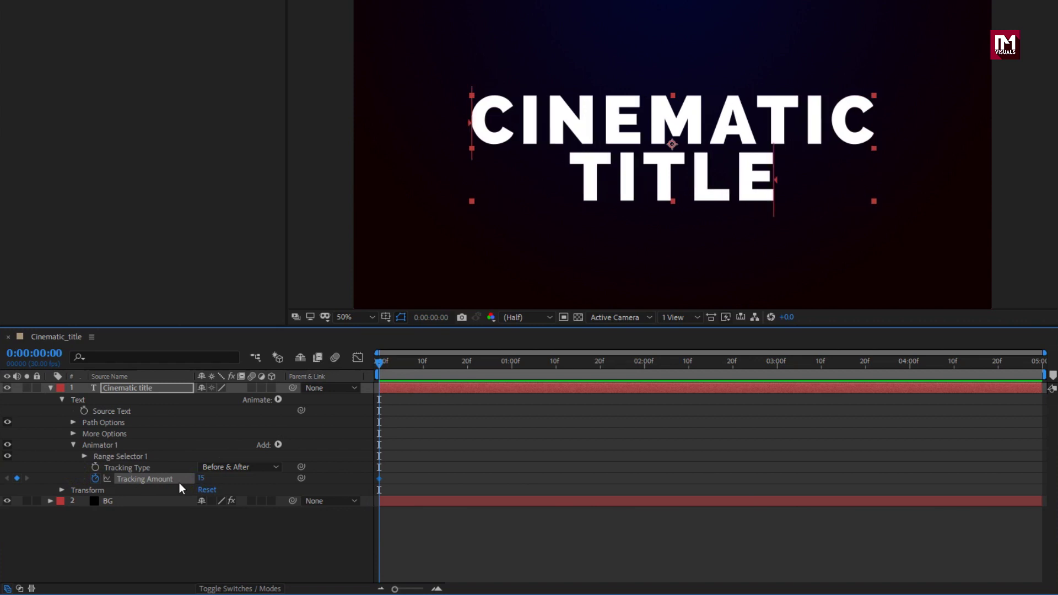
drag(810, 364, 1041, 376)
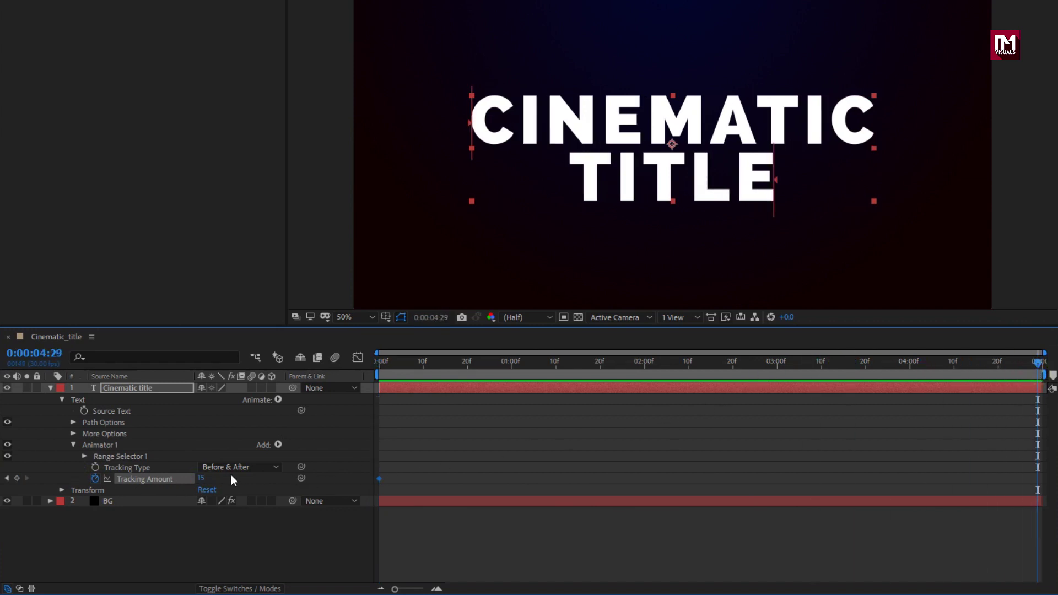
click(200, 479)
key(Return)
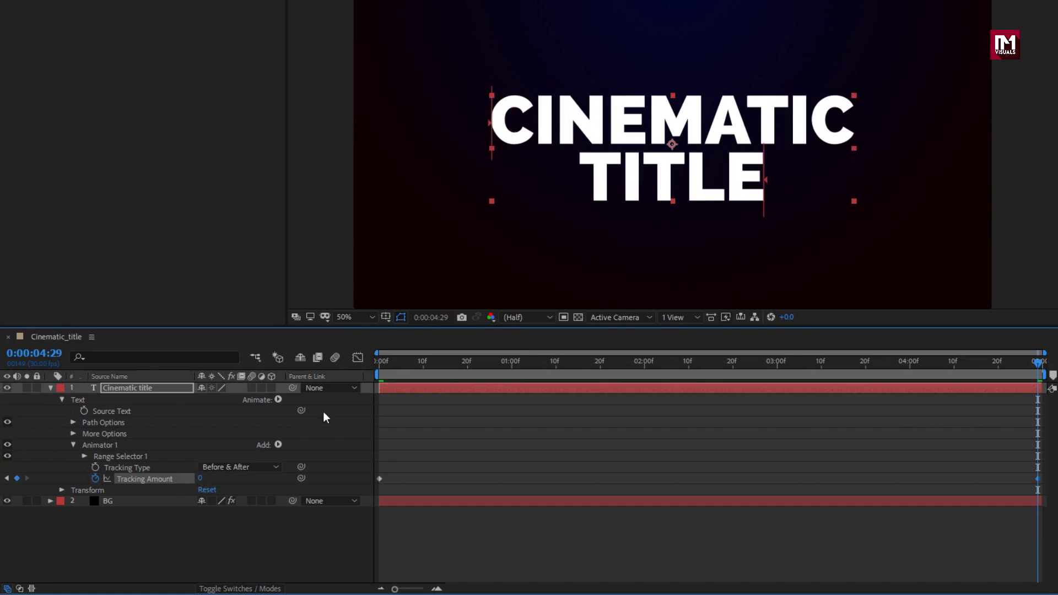
mouse_move(375, 365)
mouse_down()
mouse_move(944, 392)
mouse_move(408, 347)
mouse_move(375, 361)
mouse_up()
Step: Add a second tracking animator and expand its Range Selector 1 settings
click(119, 388)
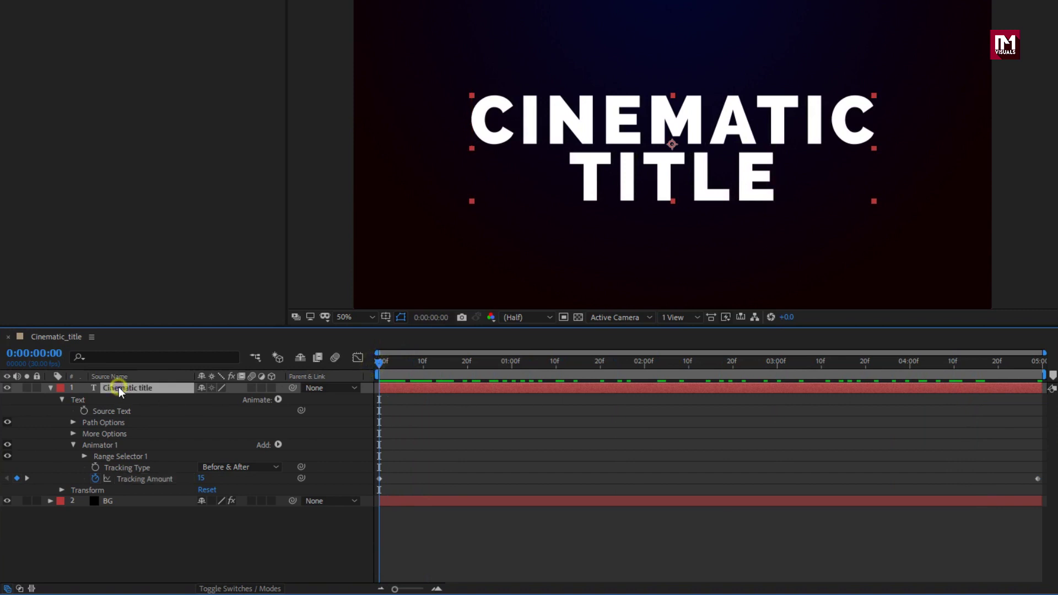
click(277, 400)
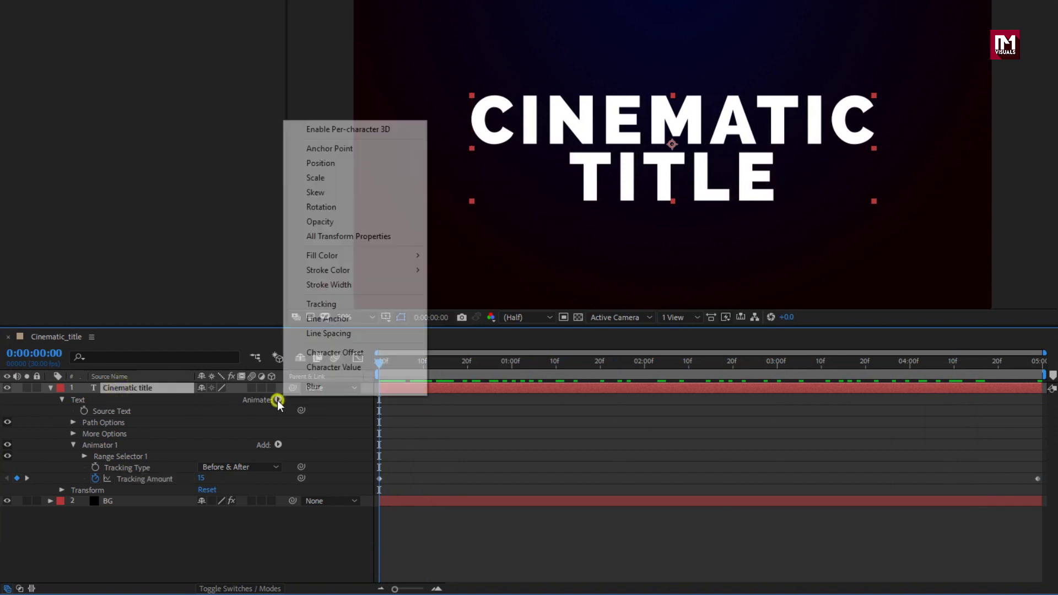
click(318, 305)
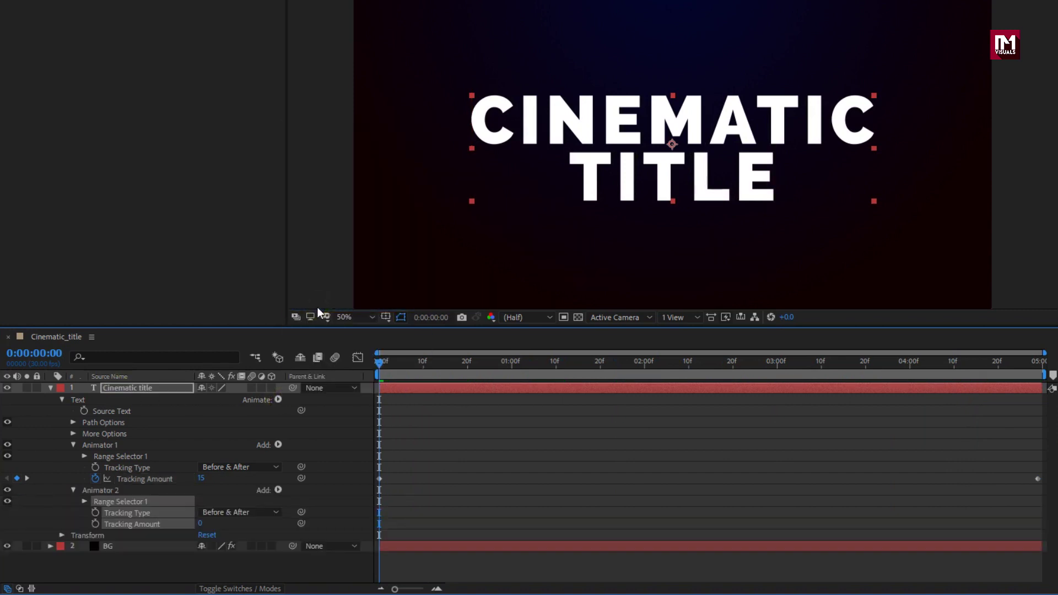
click(74, 445)
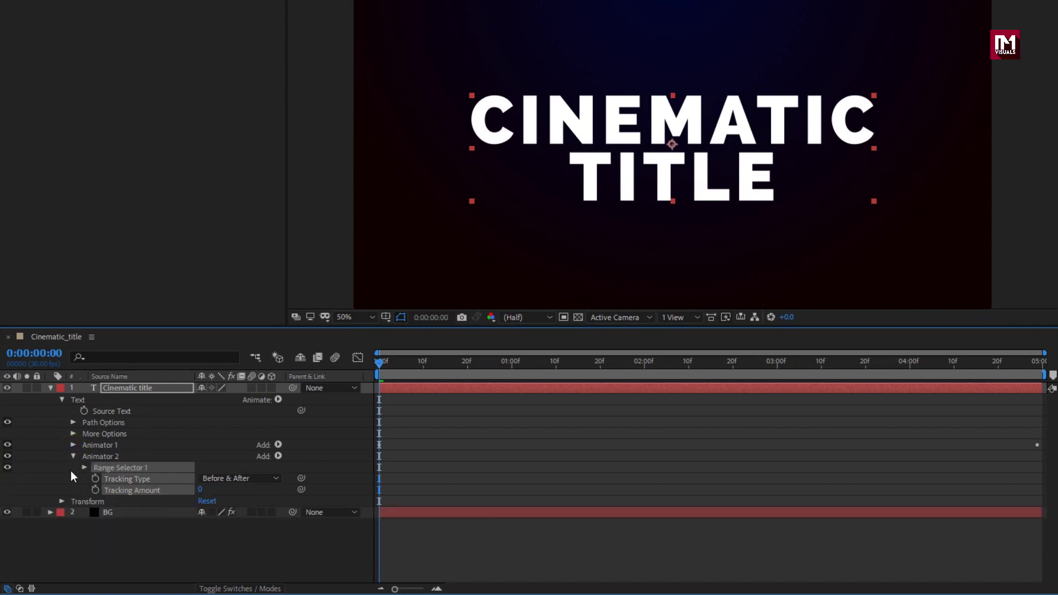
click(71, 470)
click(102, 464)
click(112, 468)
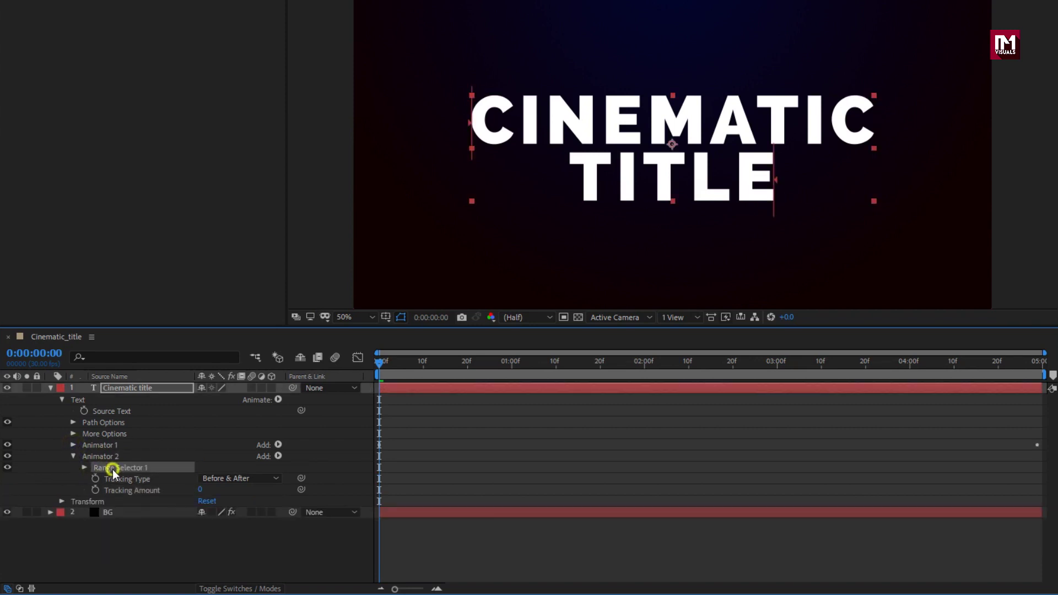
click(84, 467)
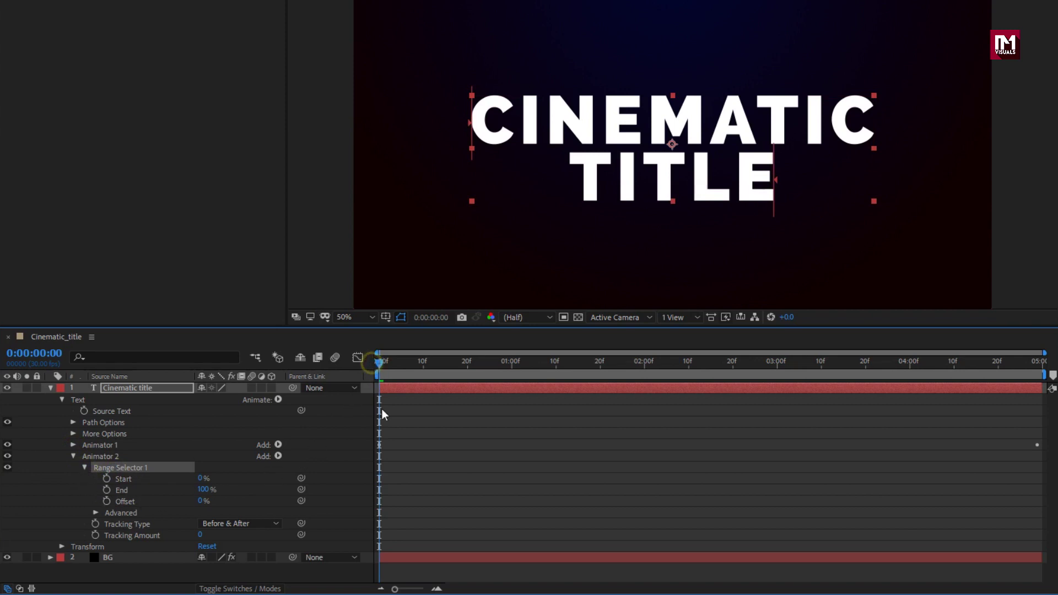
Step: Keyframe the range Offset at -100% at 0:00 and 100% at 0:00:03:00
click(104, 502)
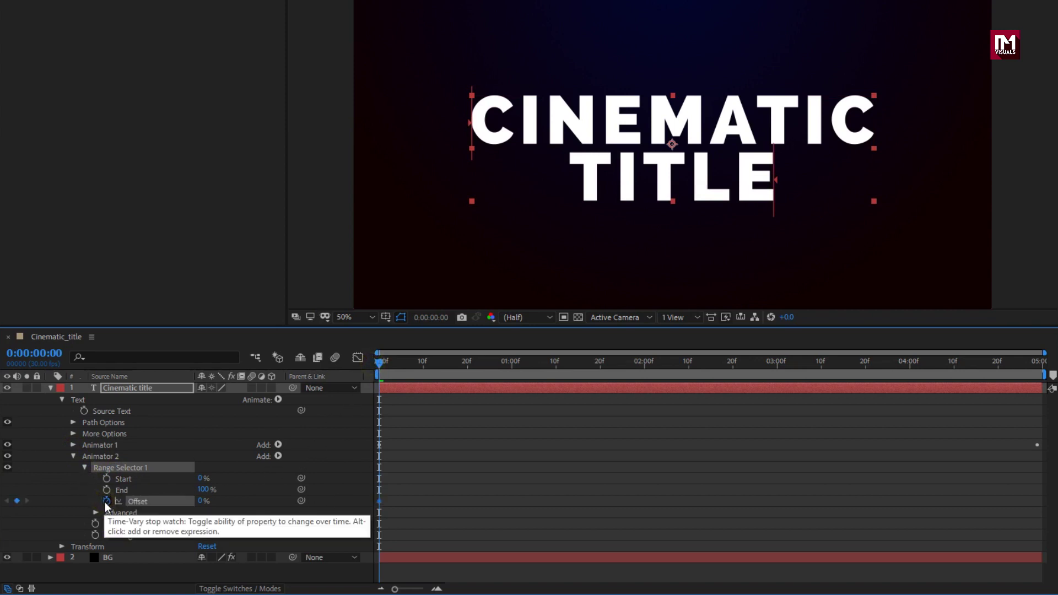
drag(191, 501, 71, 501)
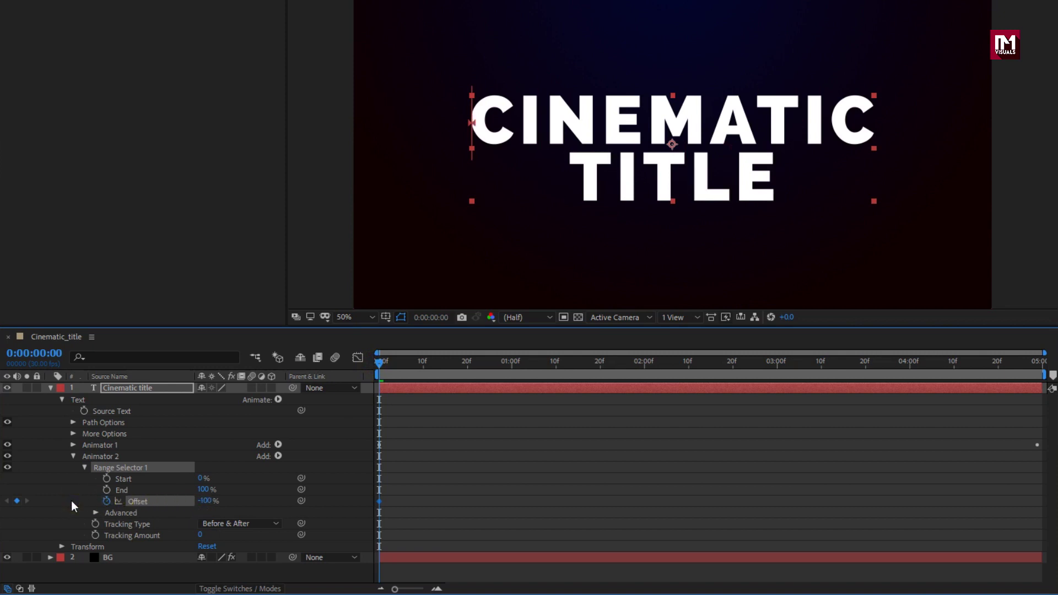
drag(473, 369, 777, 368)
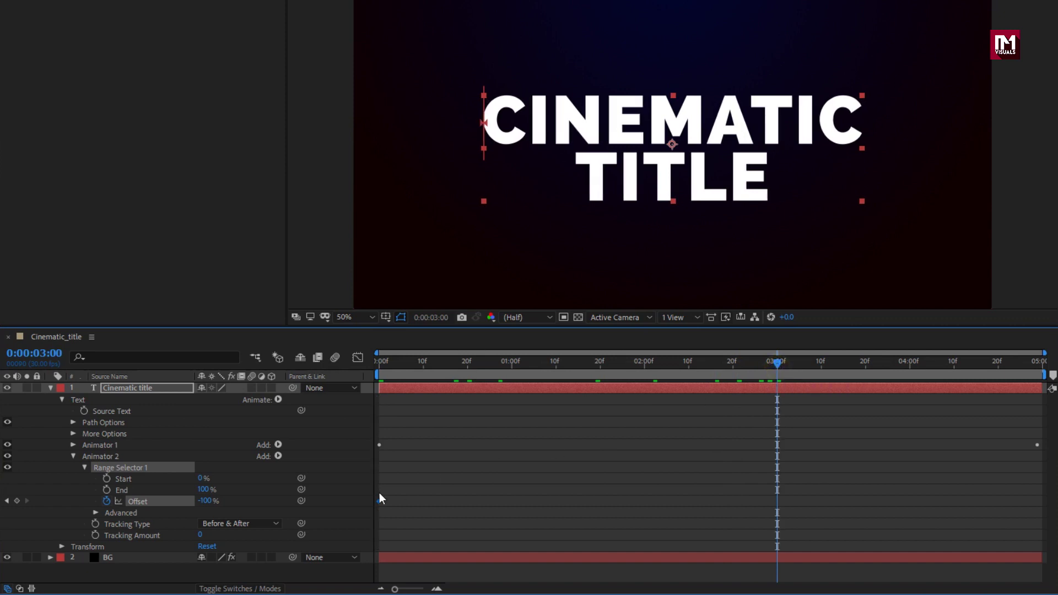
drag(205, 506, 362, 496)
Step: Add a Blur property of 50 to Animator 2 and scrub to check the sweep
click(277, 457)
mouse_move(320, 461)
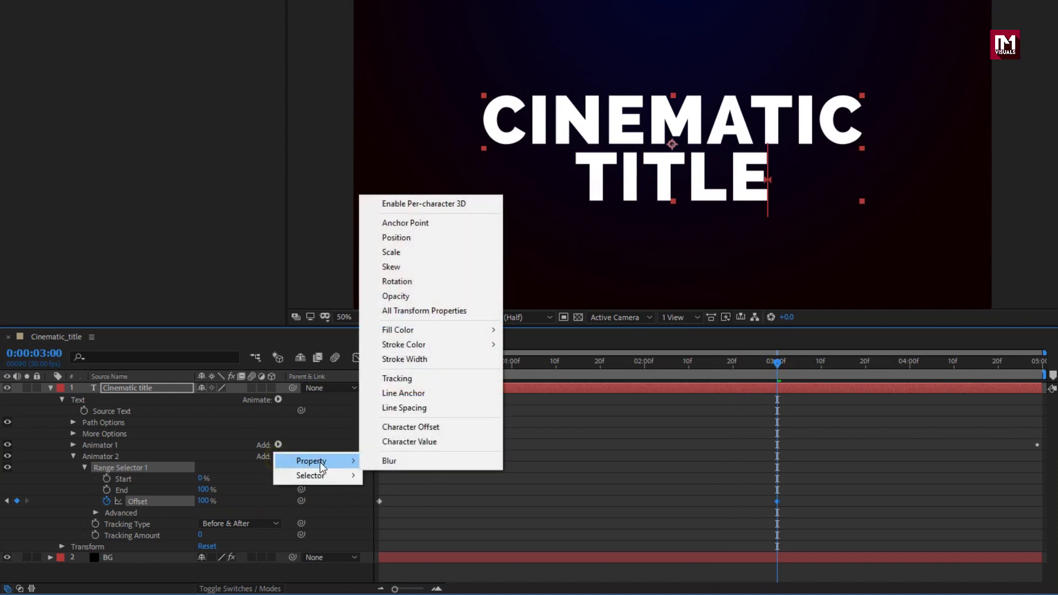
click(386, 462)
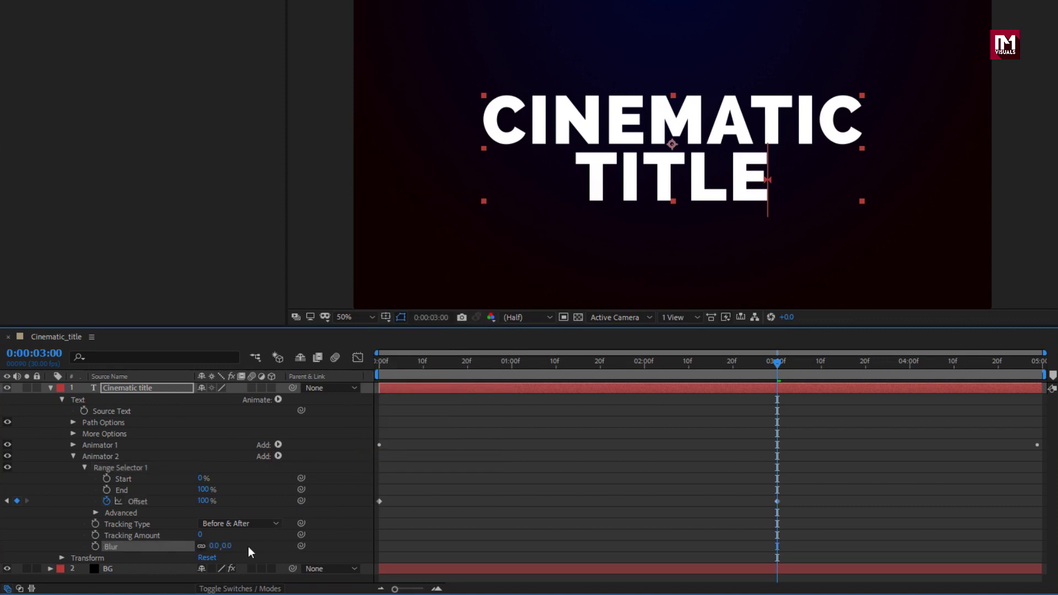
click(228, 545)
text(50)
key(Return)
drag(455, 368, 551, 365)
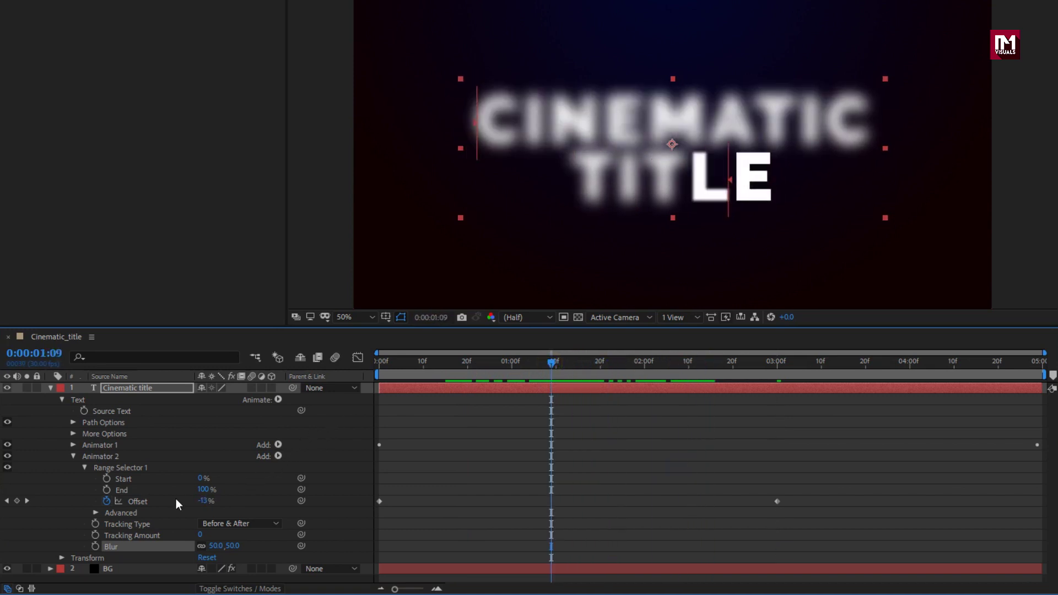
Step: Set Range Selector 1's Advanced Shape to Ramp Up and scrub to preview the blur
click(97, 514)
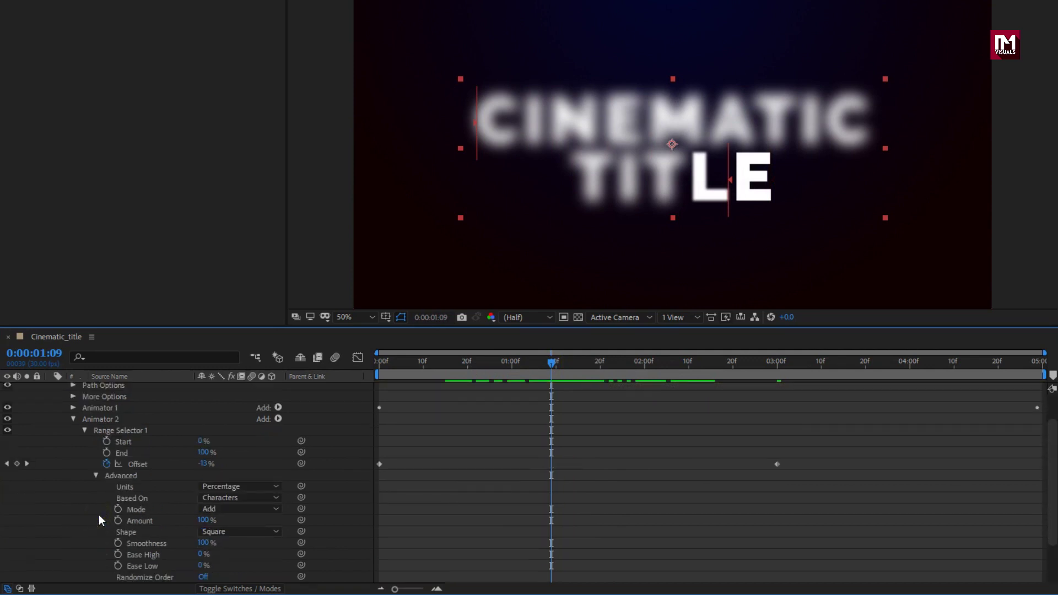
click(210, 532)
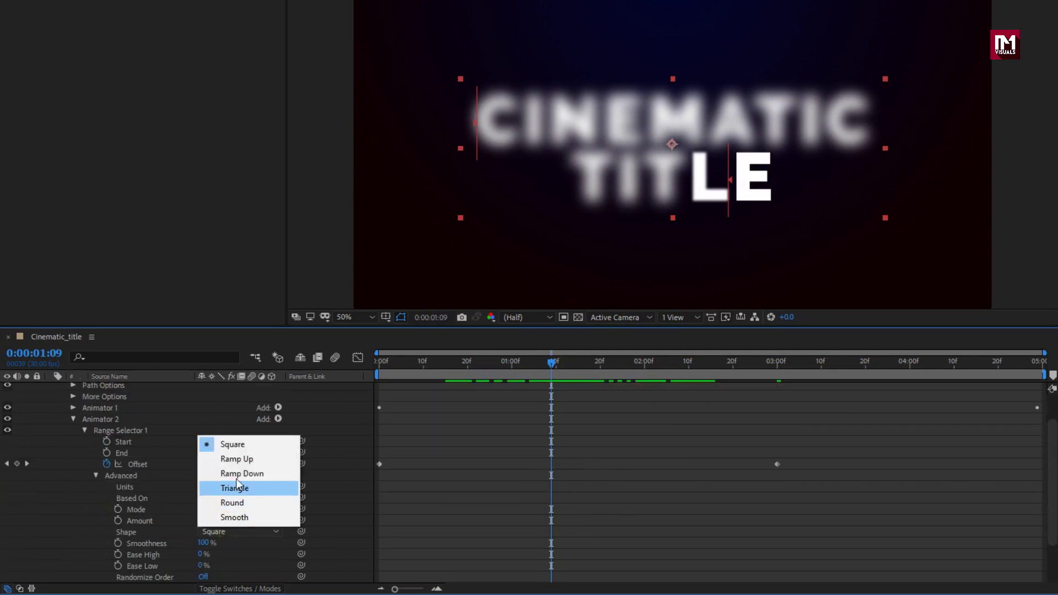
click(236, 460)
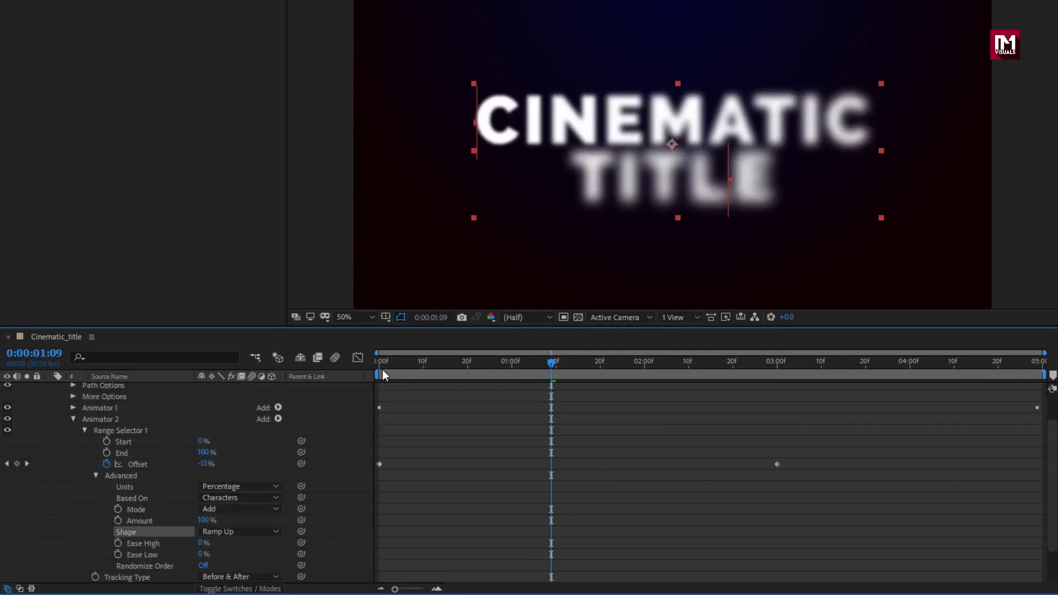
drag(382, 370, 445, 379)
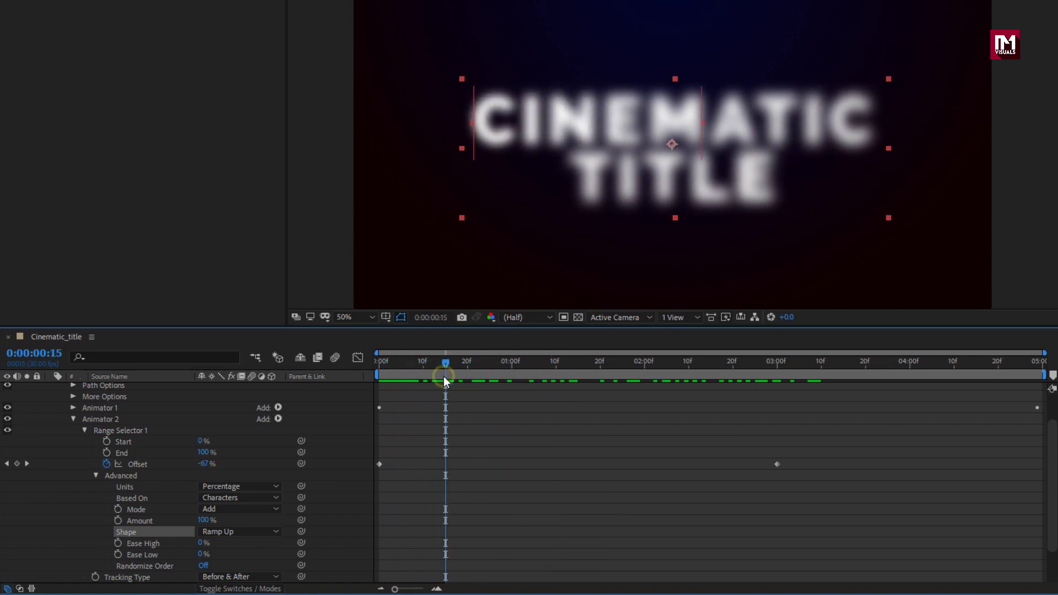
Step: Add an Opacity property set to 0% on Animator 2 and preview the fade-in
click(278, 419)
mouse_move(319, 424)
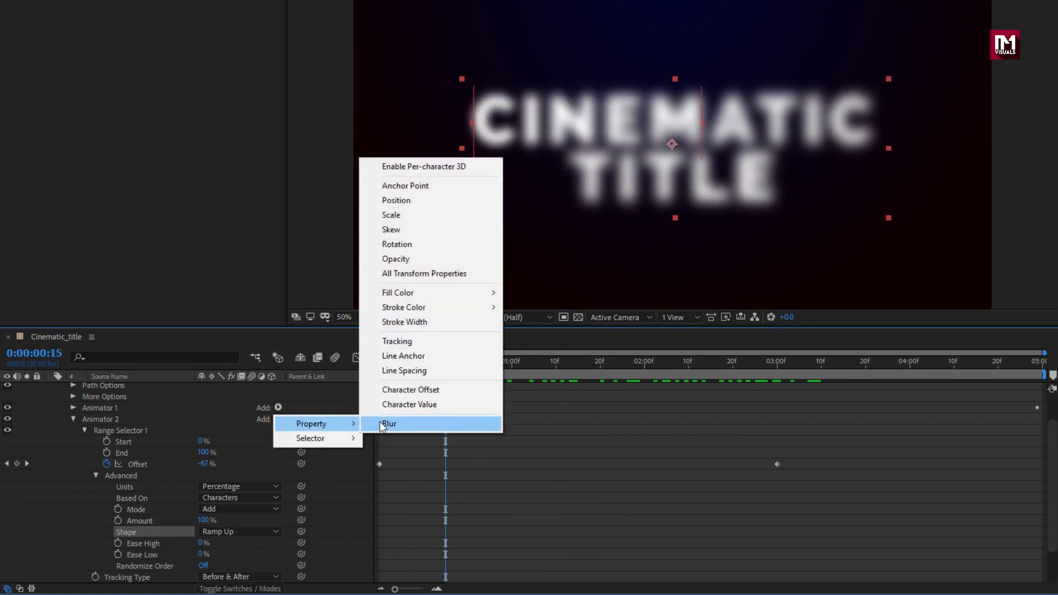
click(394, 259)
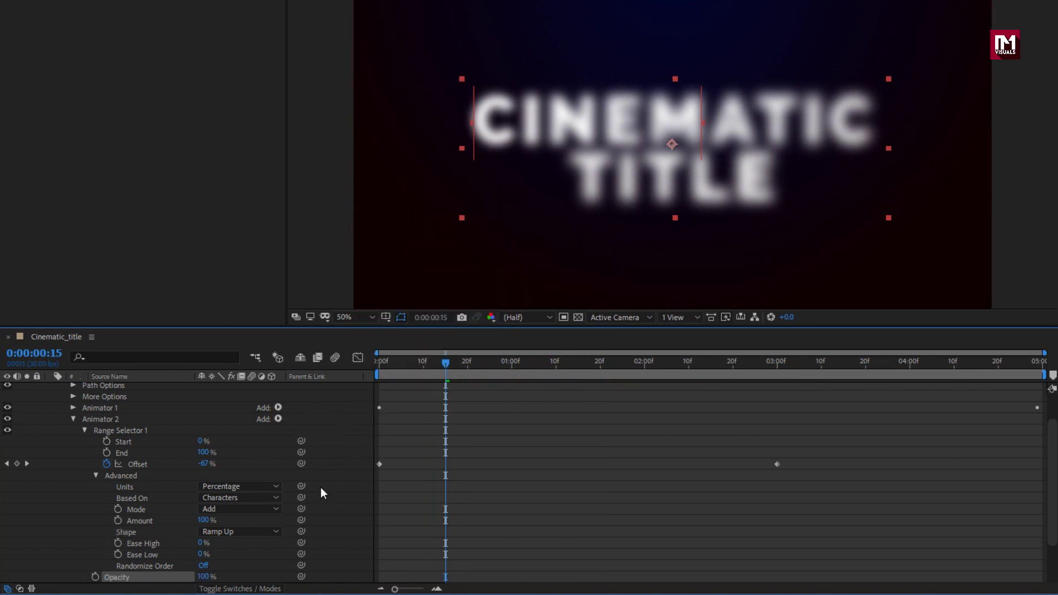
scroll(318, 497, down, 3)
click(205, 521)
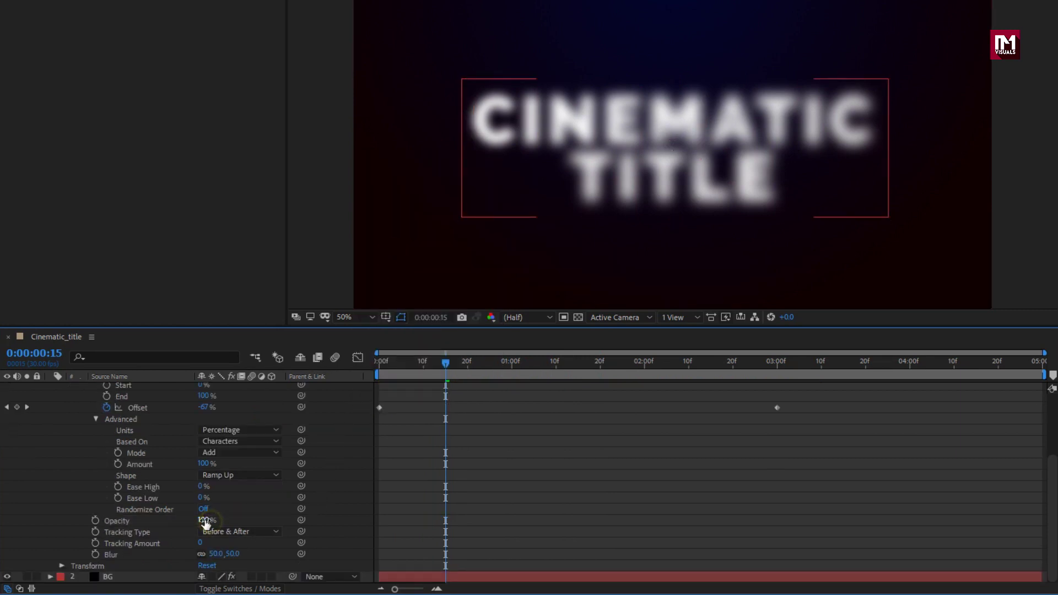
text(0)
key(Return)
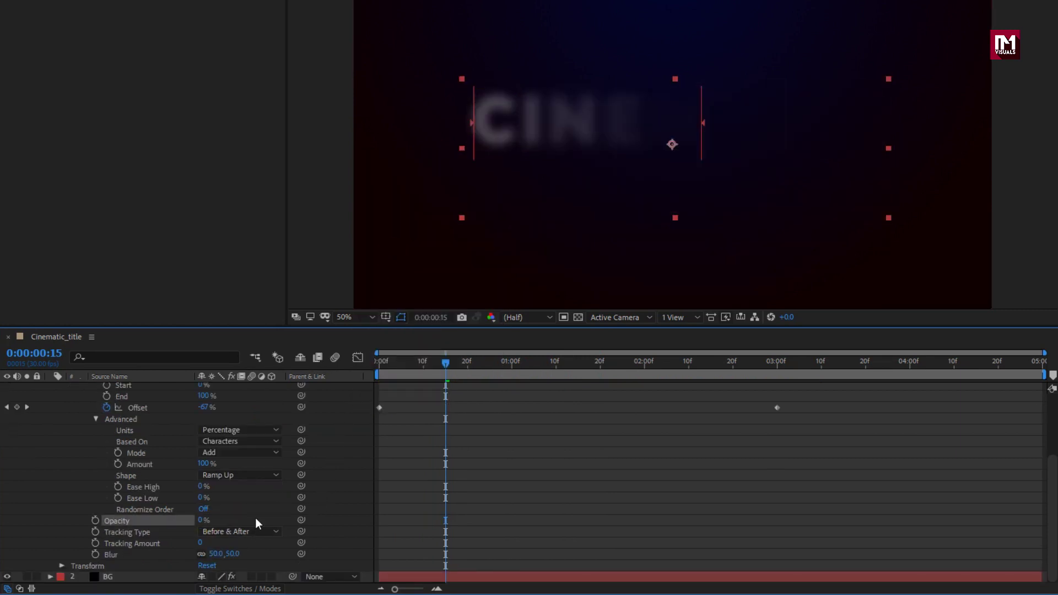
drag(378, 361, 645, 386)
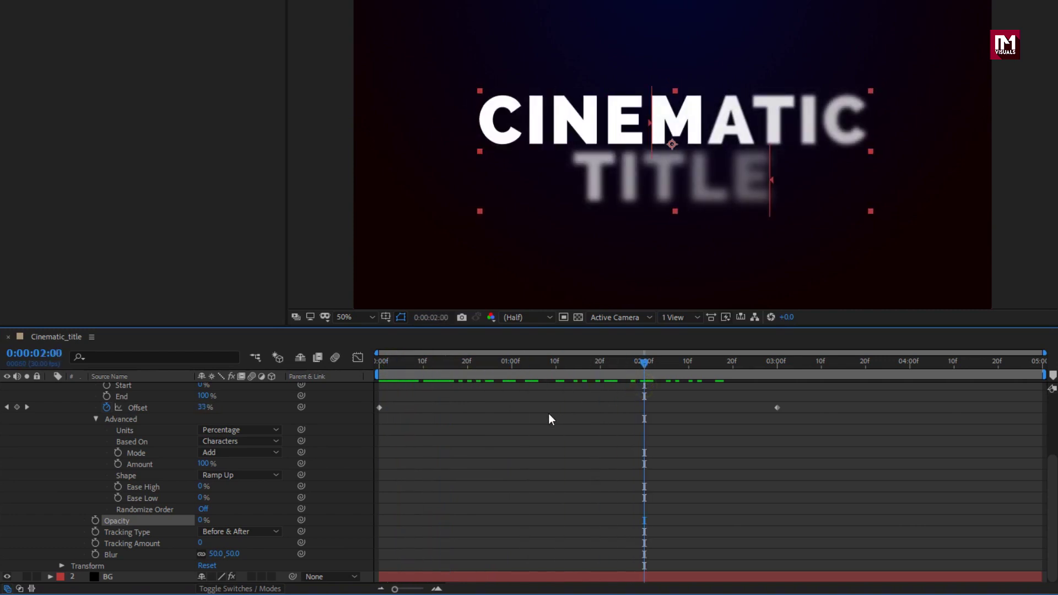
Step: Turn Randomize Order on with Random Seed 1, then scrub to preview the random letter reveal
click(165, 509)
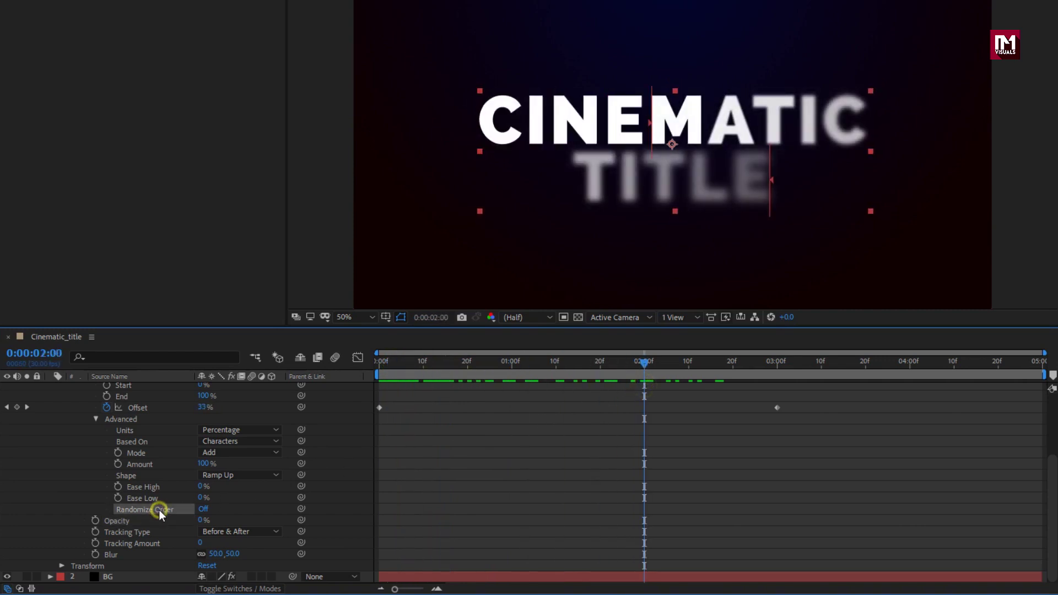
click(203, 509)
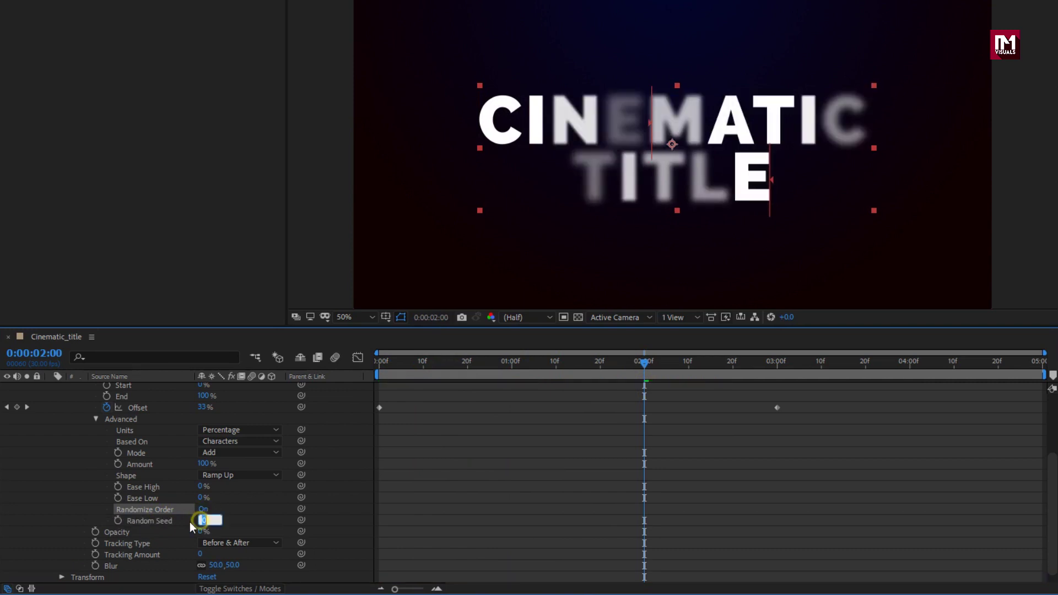
text(1)
click(184, 521)
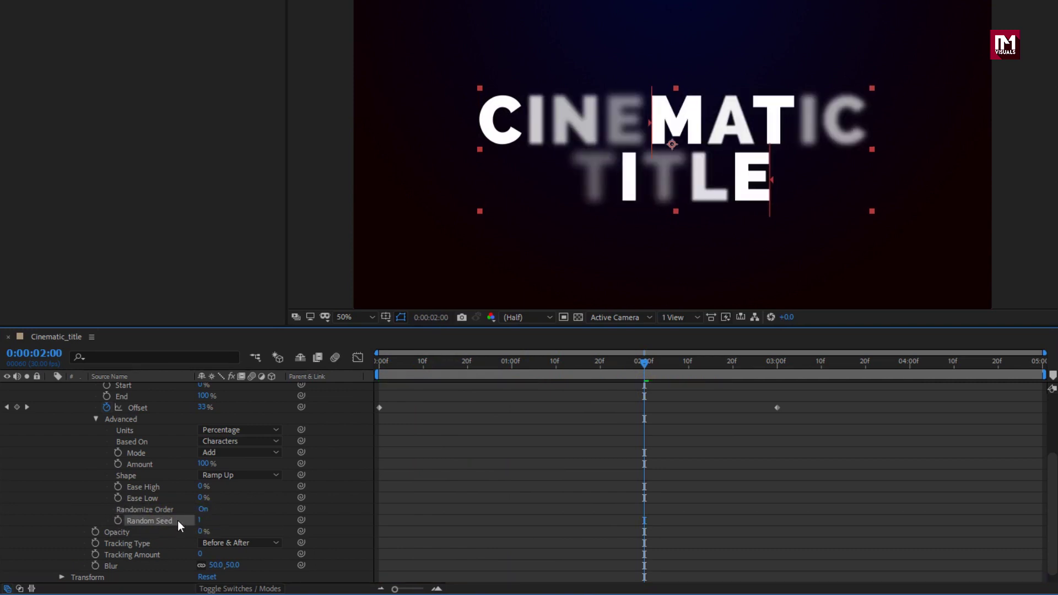
drag(378, 370, 834, 380)
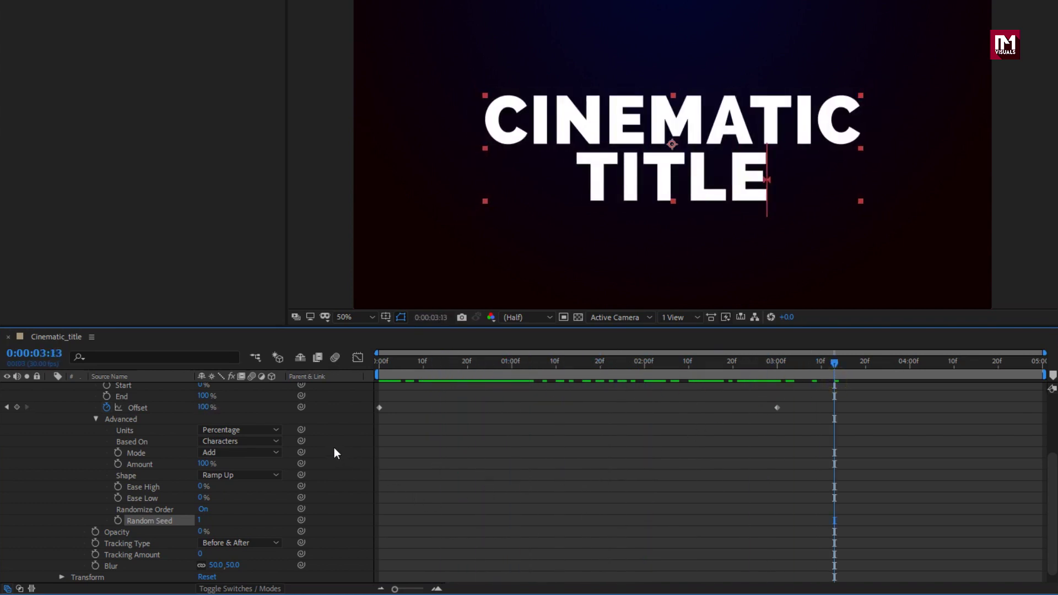
scroll(334, 447, up, 4)
Step: Duplicate the Cinematic title layer with Ctrl+D and drag the copy upward over the original
click(50, 388)
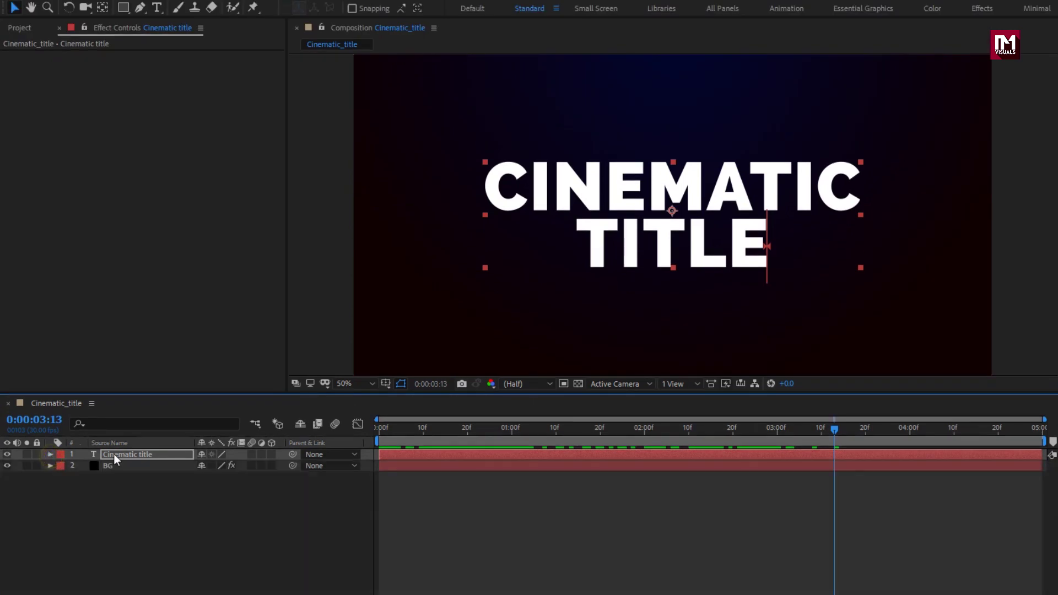
click(115, 389)
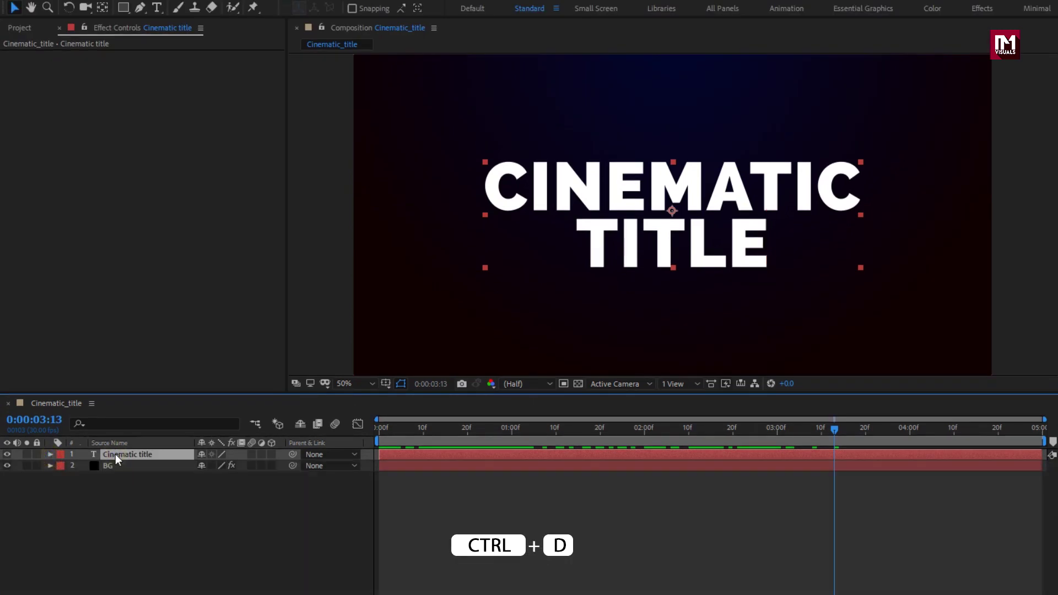
key(ctrl+d)
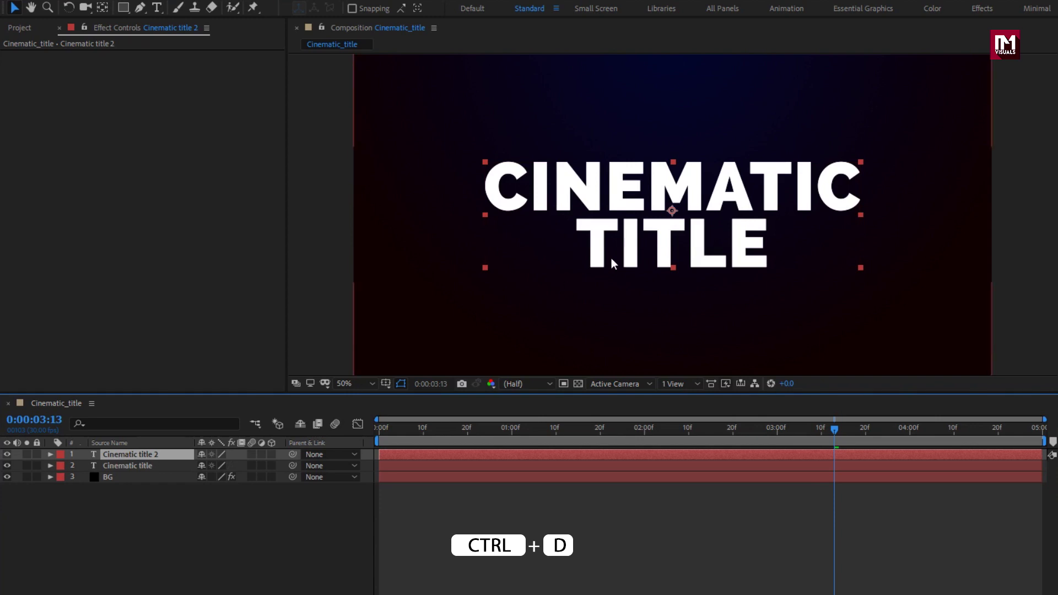
drag(626, 225, 627, 161)
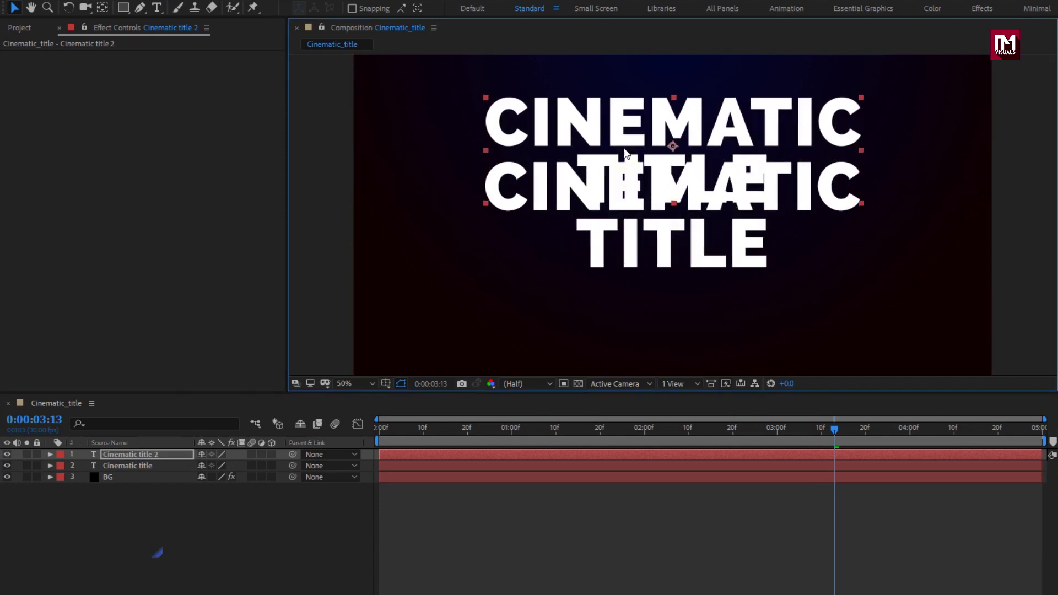
Step: Retype the duplicate's text as 'technomafia visuals presents', fixing the 'prsents' typo
double_click(624, 148)
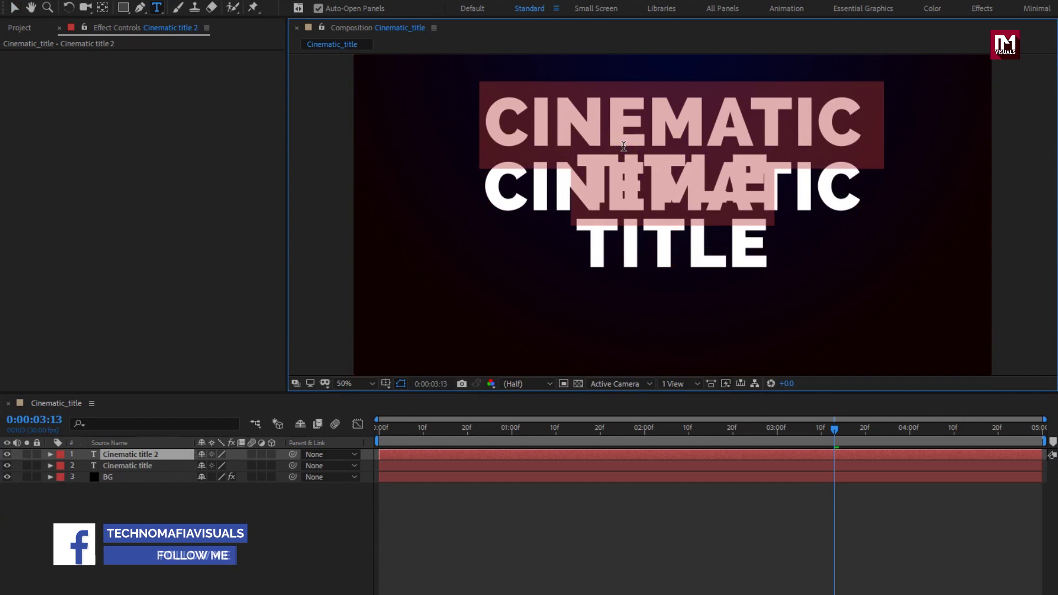
text(t)
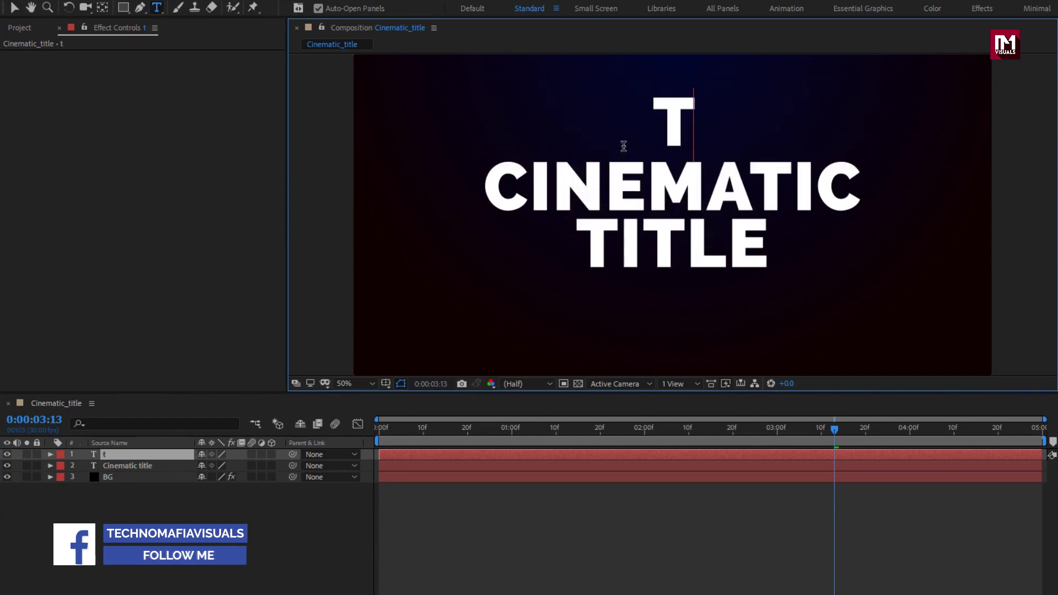
text(echnomafia)
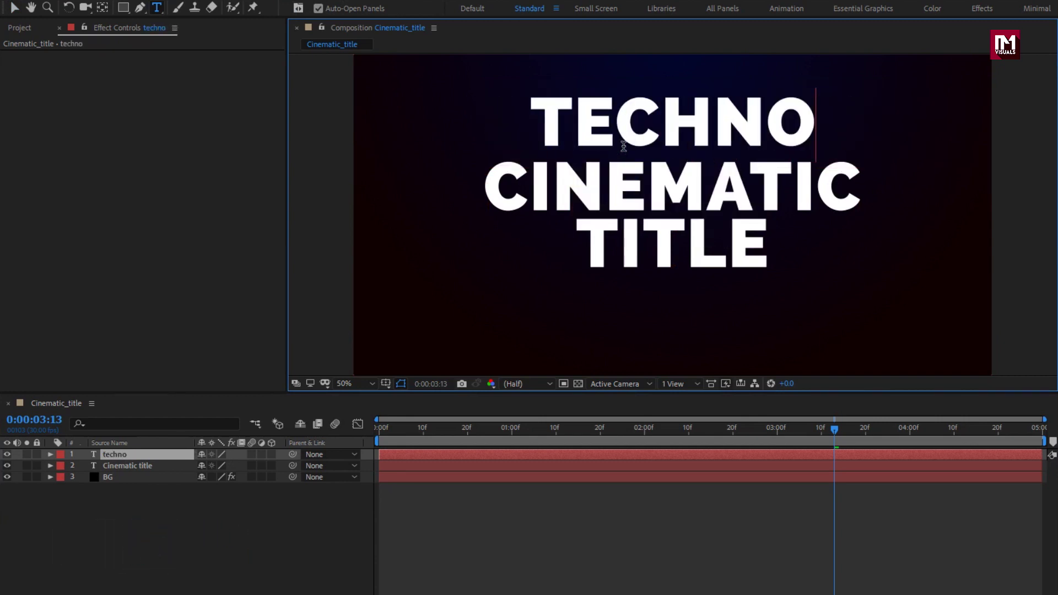
text( visua)
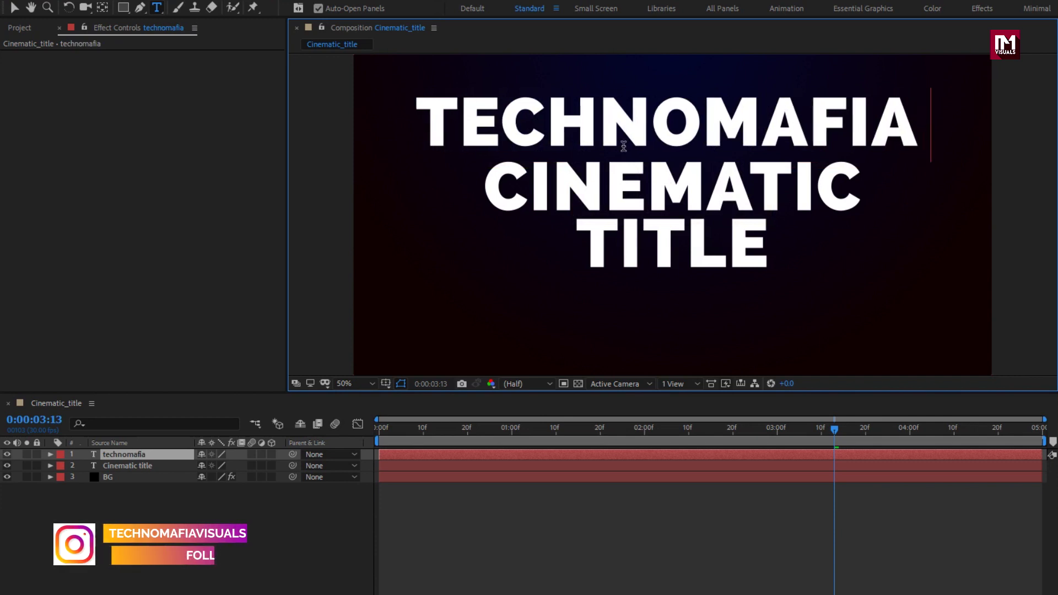
text(ls pr)
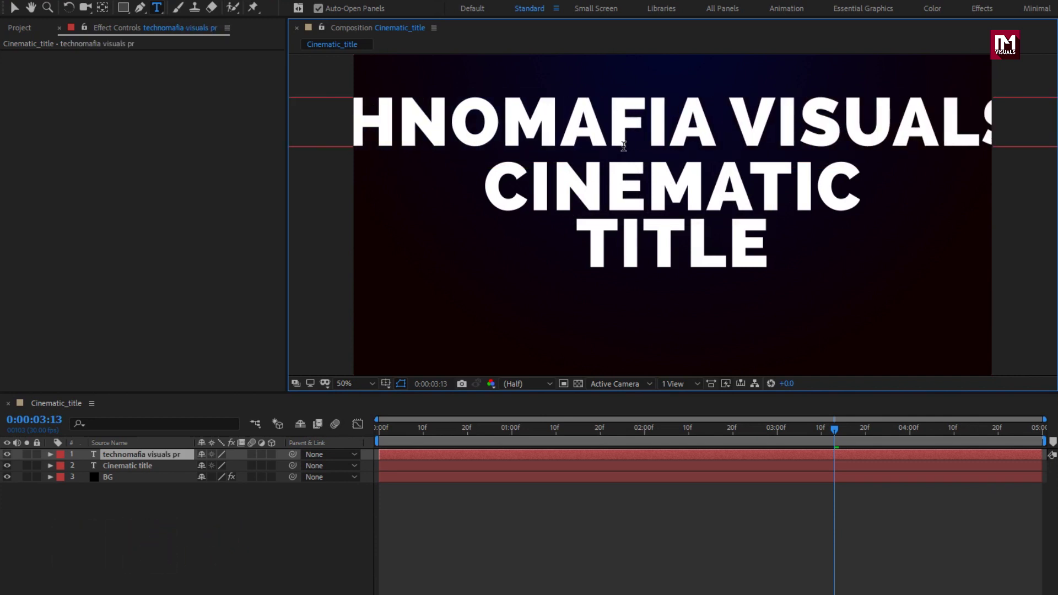
text(sents)
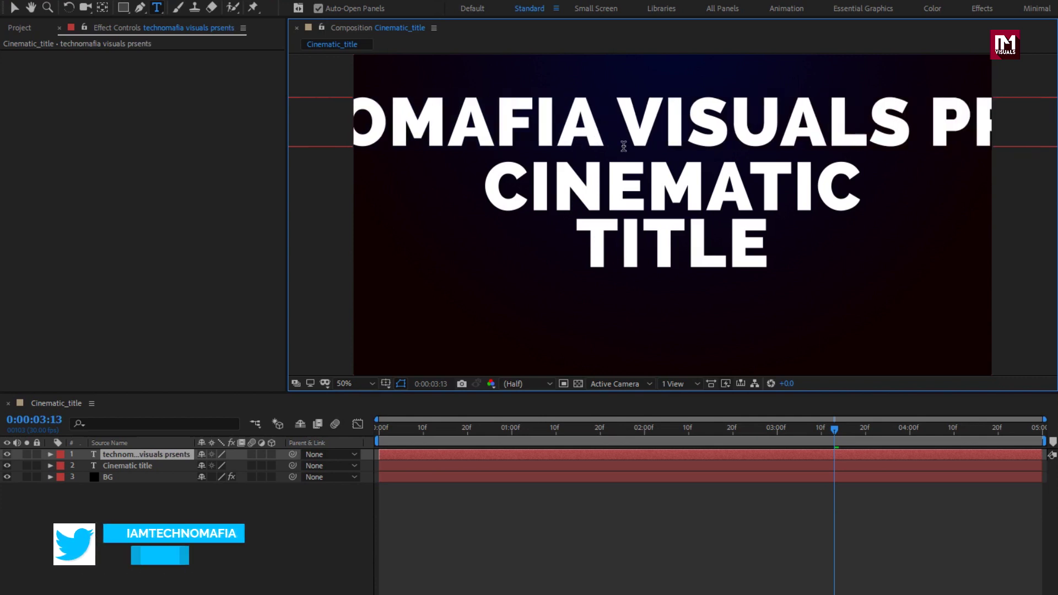
key(Left)
key(Left)
key(Left)
key(Left)
key(Left)
text(e)
click(634, 132)
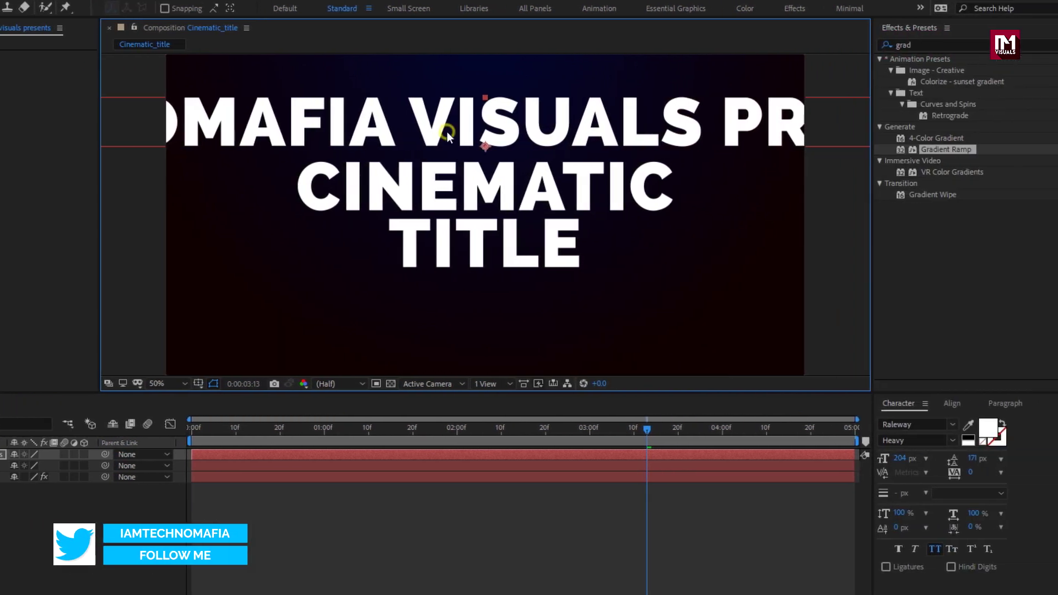
Step: Set the presents line to Raleway Regular and shrink its font size to 20 px
click(951, 439)
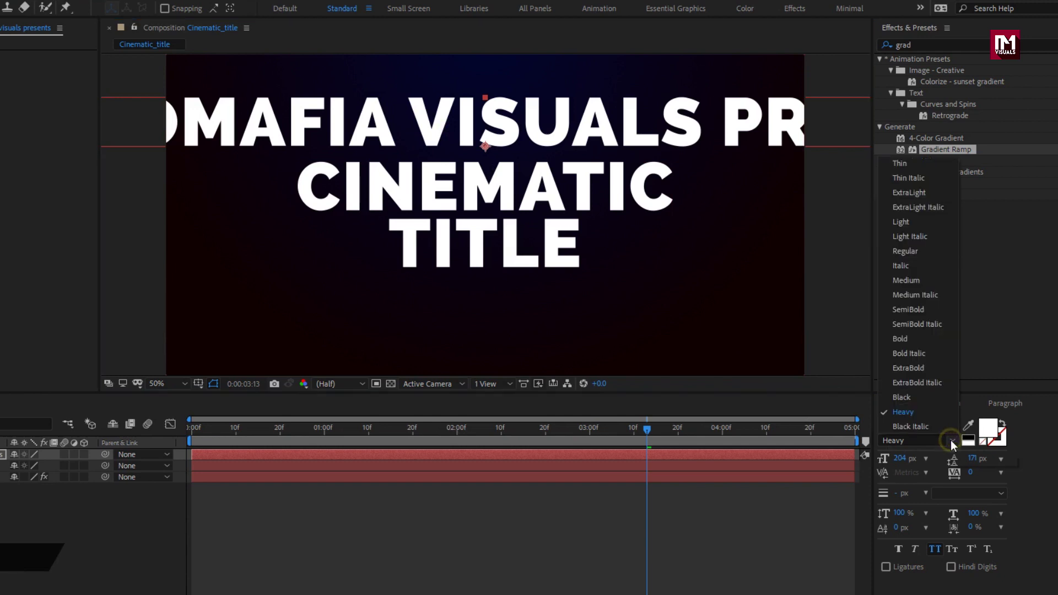
click(911, 253)
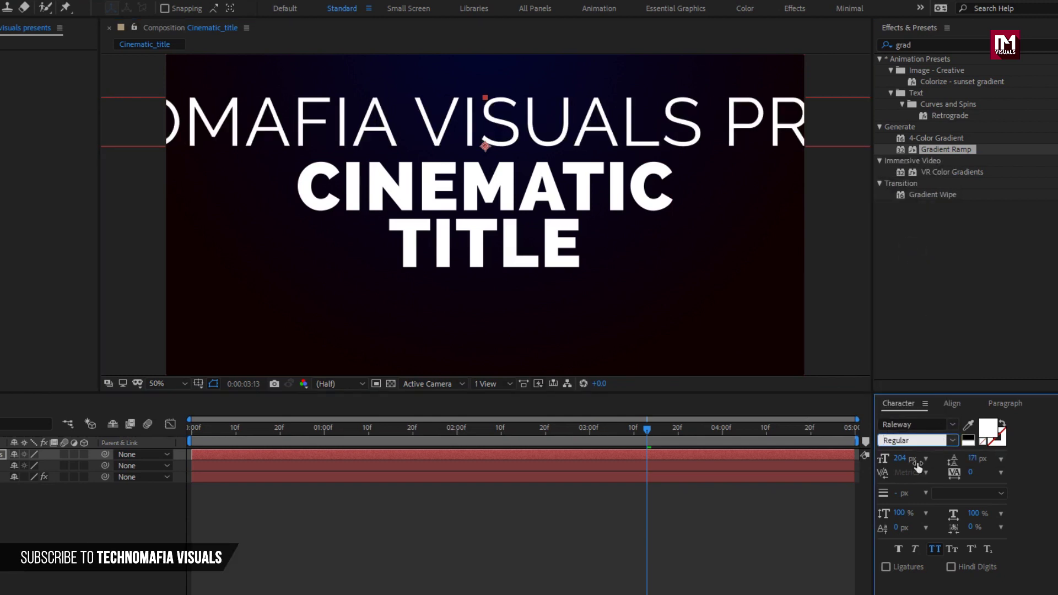
drag(907, 465, 799, 461)
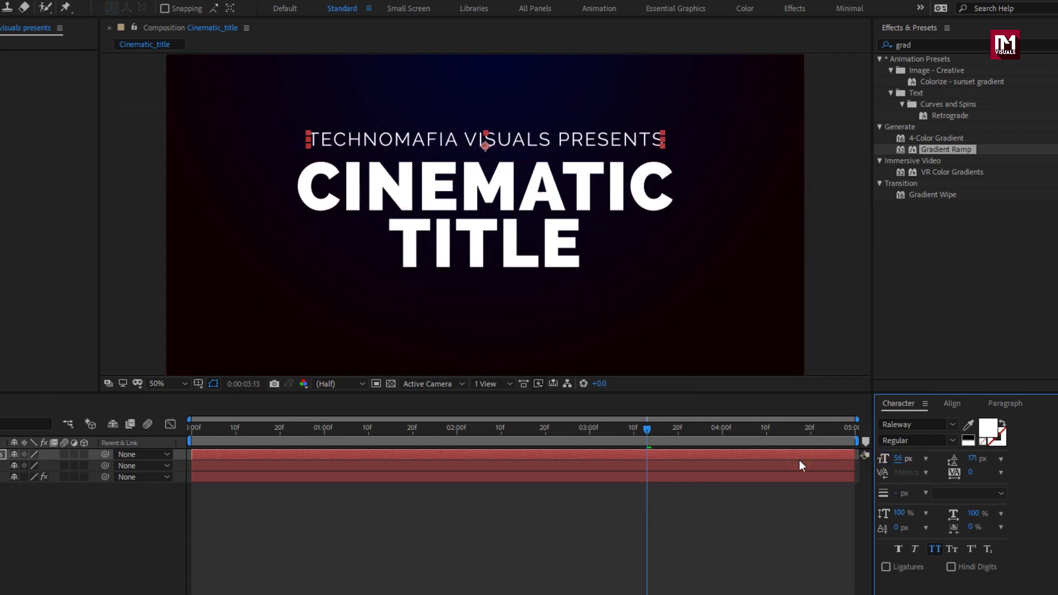
drag(901, 462, 882, 465)
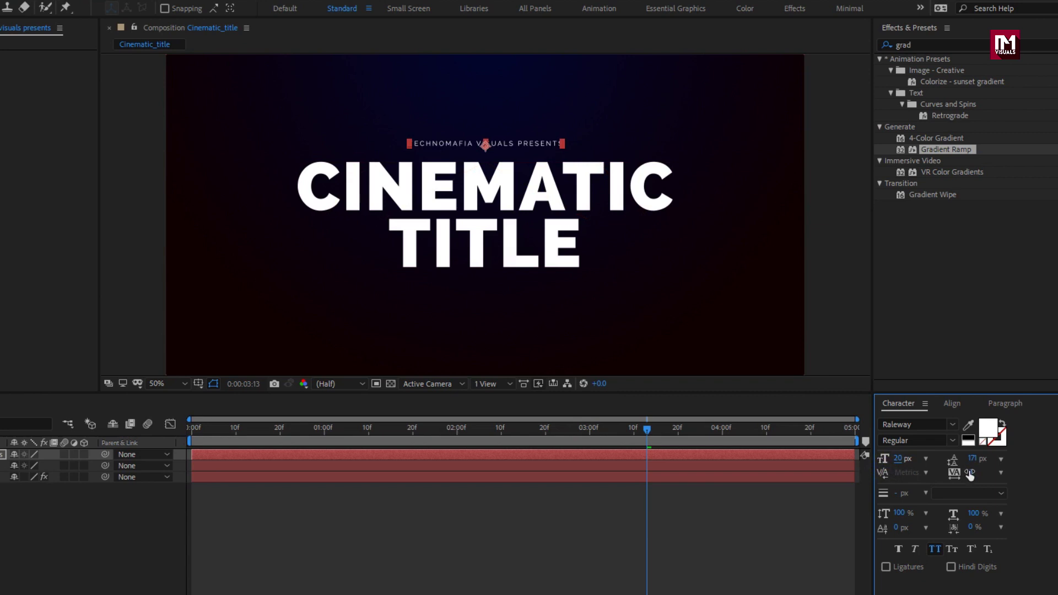
drag(969, 475, 1057, 472)
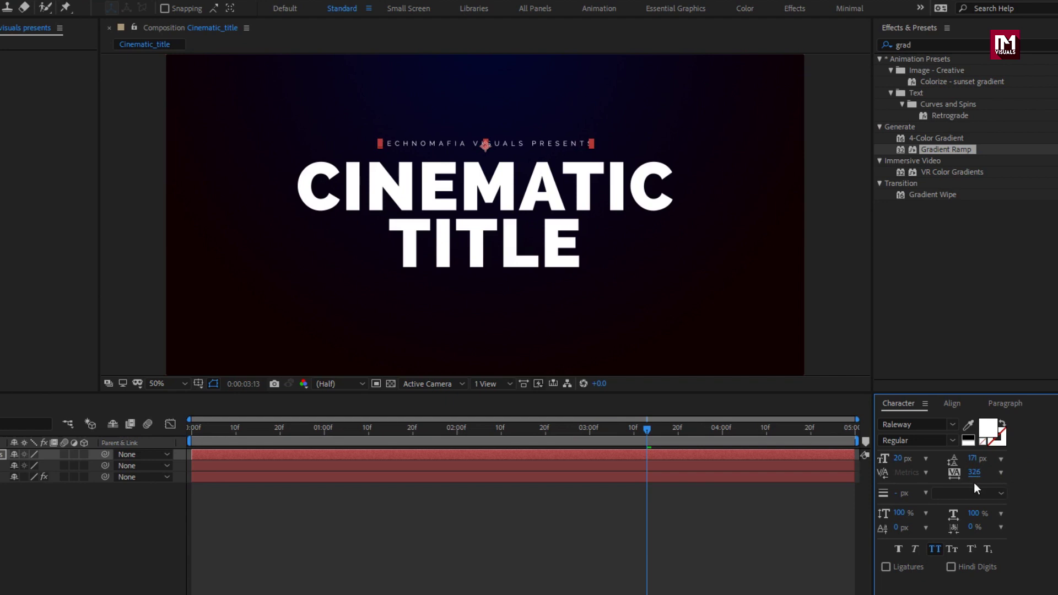
drag(970, 477, 1057, 472)
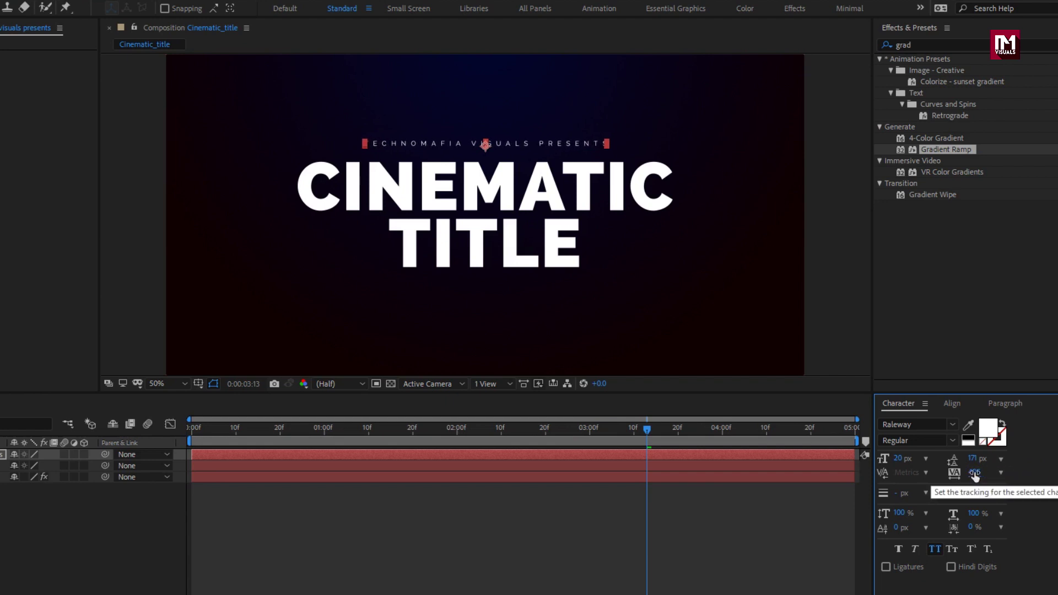
drag(974, 475, 1046, 472)
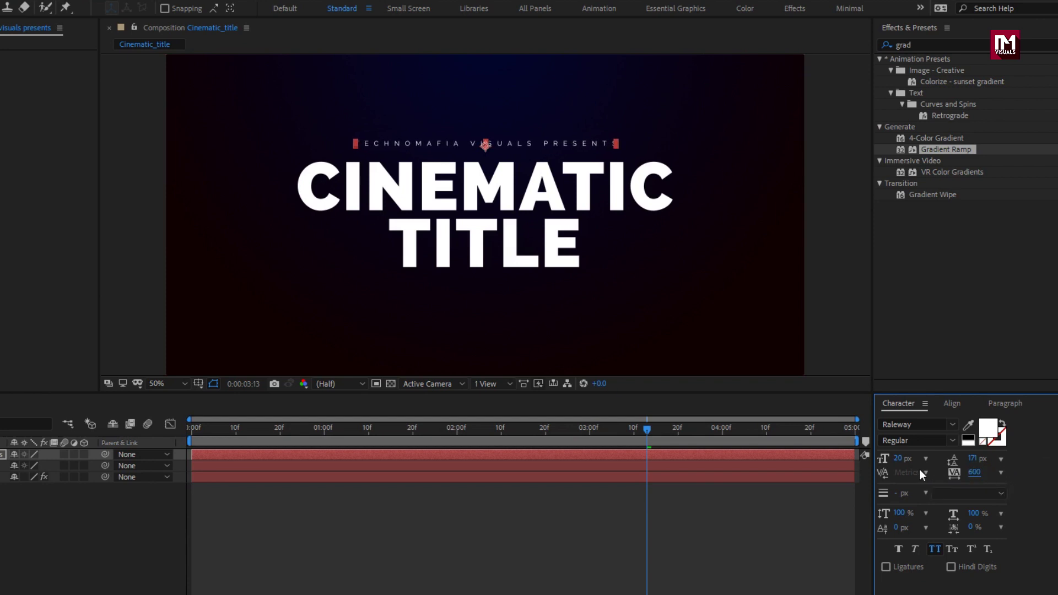
drag(900, 458, 909, 458)
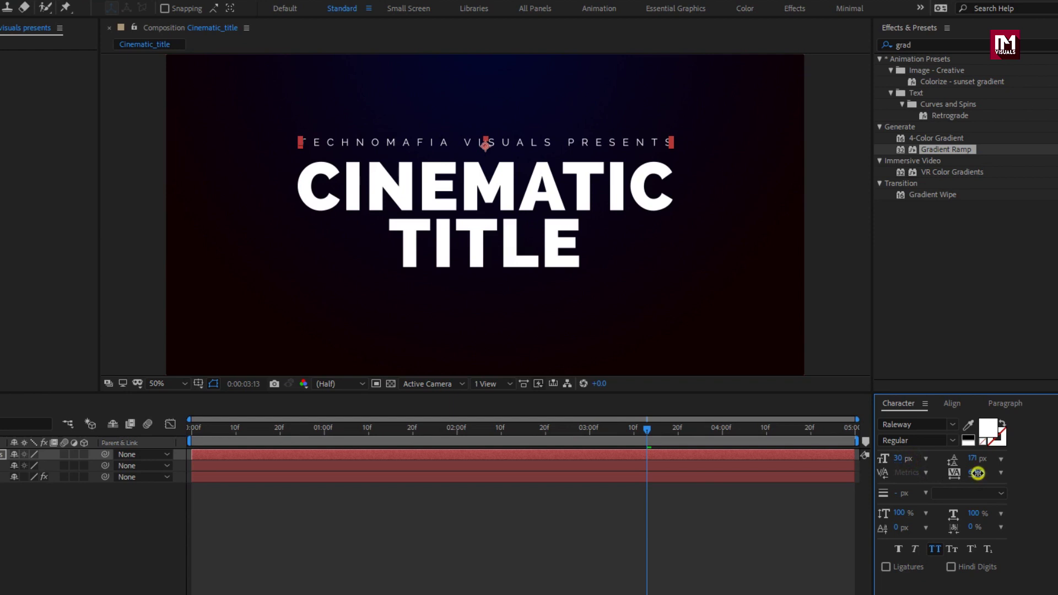
drag(719, 430, 858, 446)
drag(974, 474, 1054, 478)
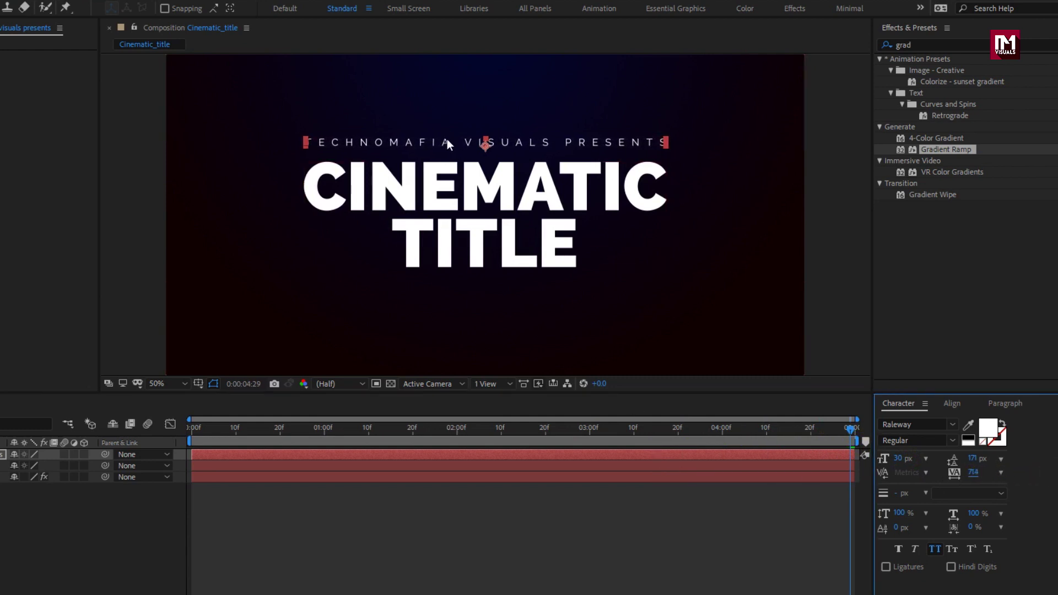
drag(448, 144, 450, 157)
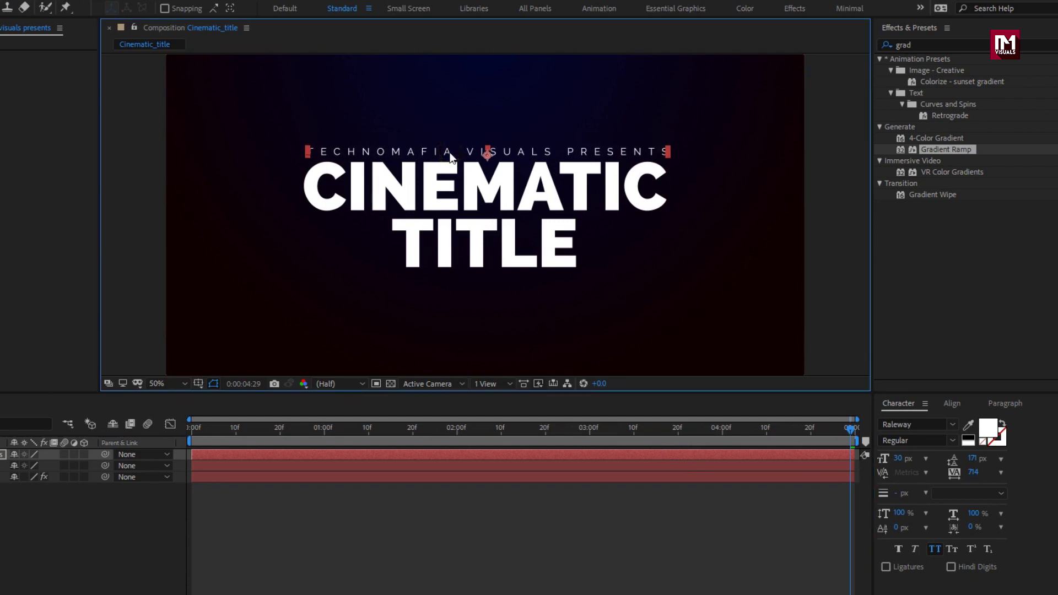
drag(486, 430, 824, 430)
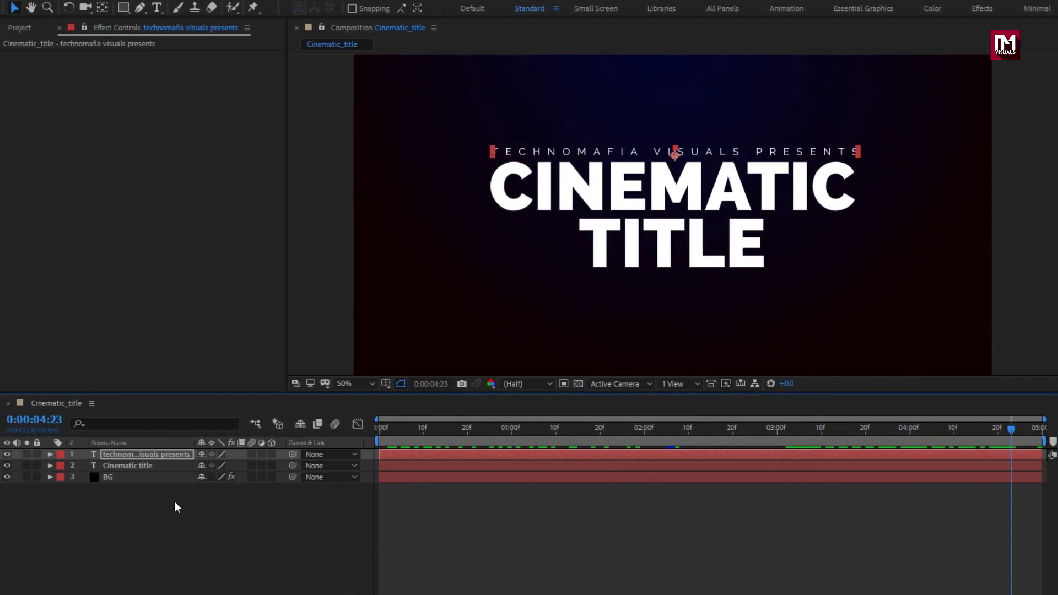
Step: Select the subtitle and Cinematic title layers and pre-compose them into a composition named 'Title'
click(2, 506)
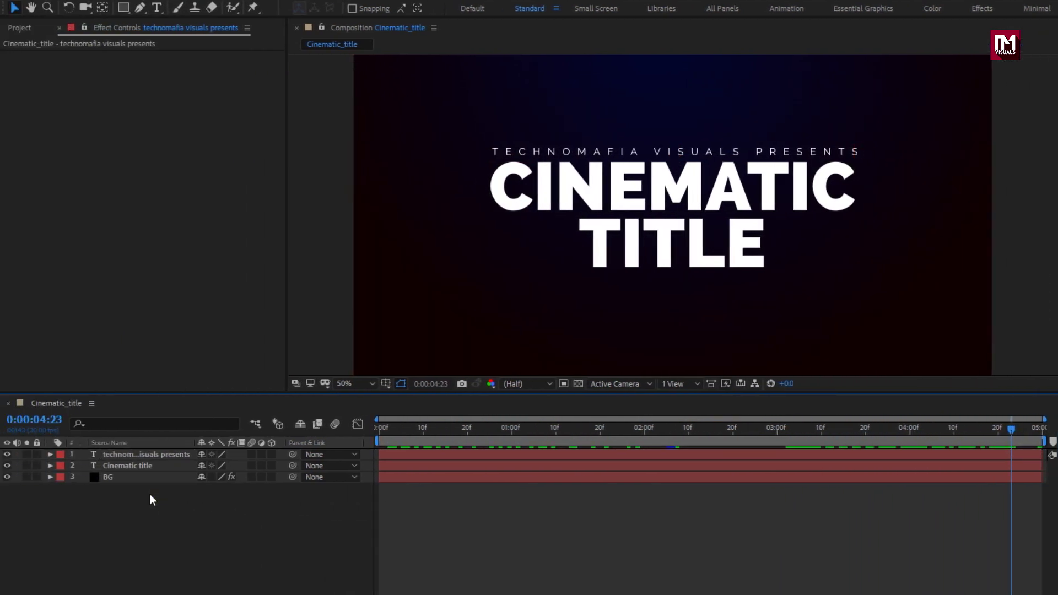
click(139, 466)
shift+click(139, 455)
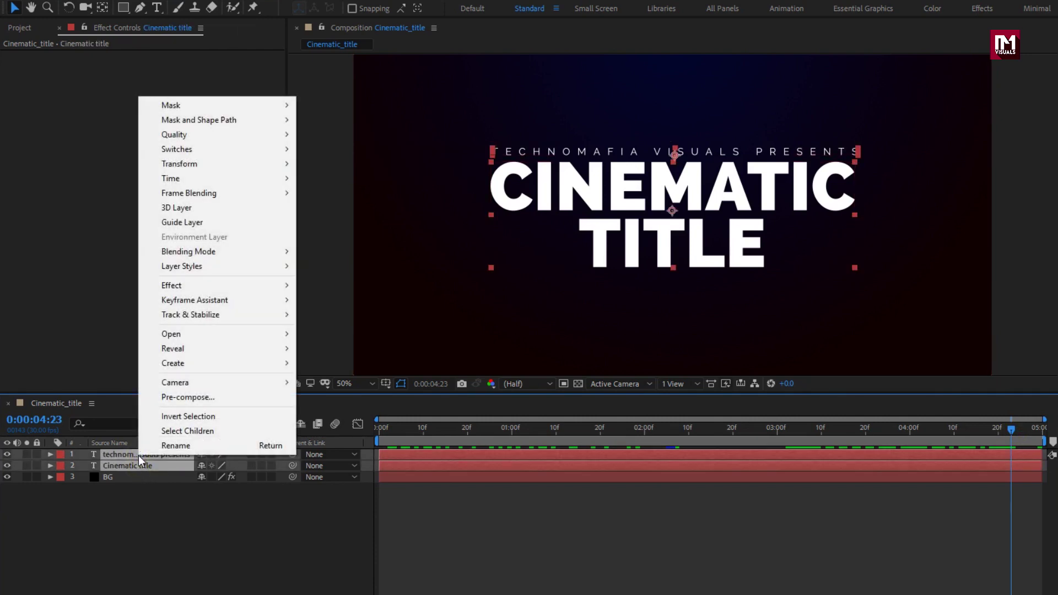
click(158, 398)
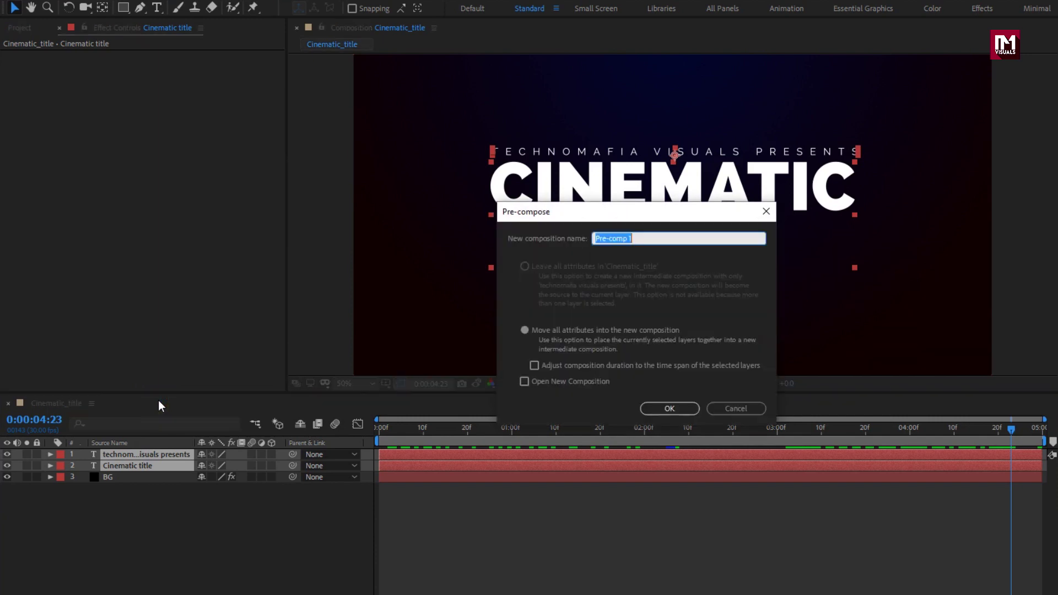
key(BackSpace)
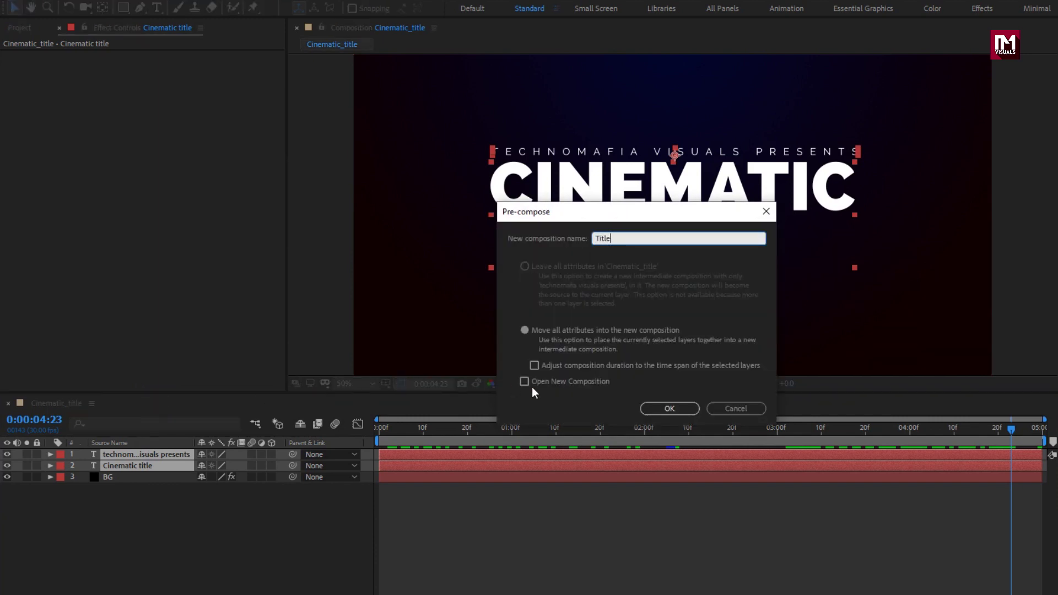
click(660, 411)
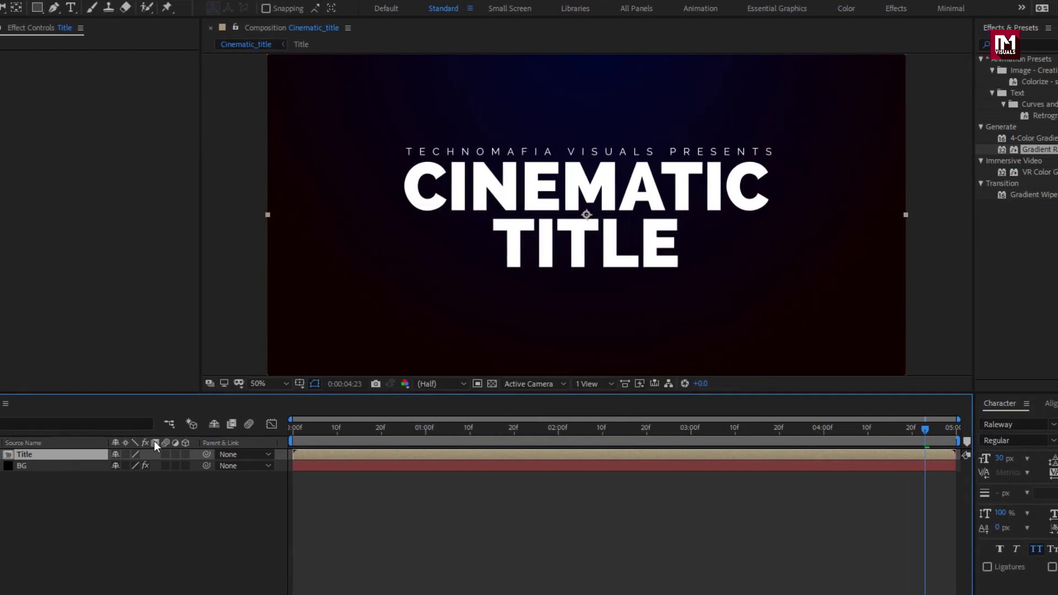
Step: Apply Gradient Ramp to Title with a pale cyan start colour and grey 7A7777 end colour
click(1032, 150)
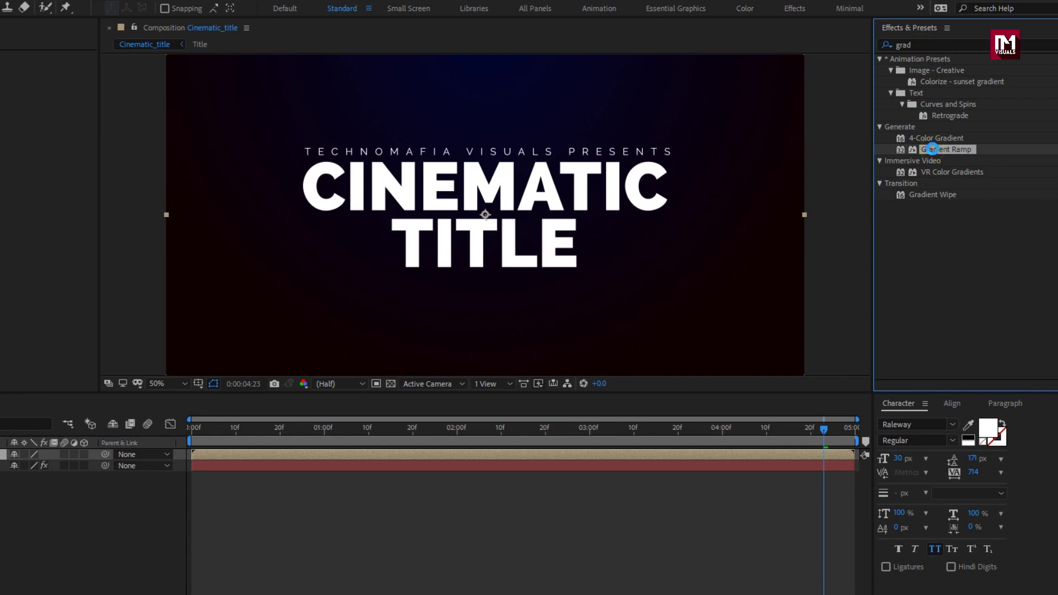
double_click(931, 150)
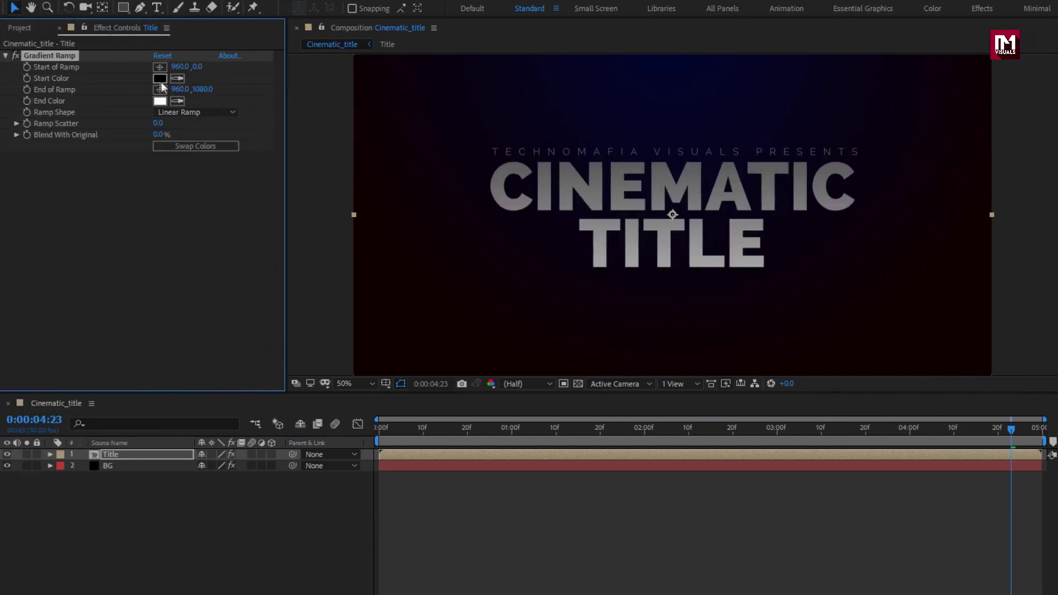
click(159, 79)
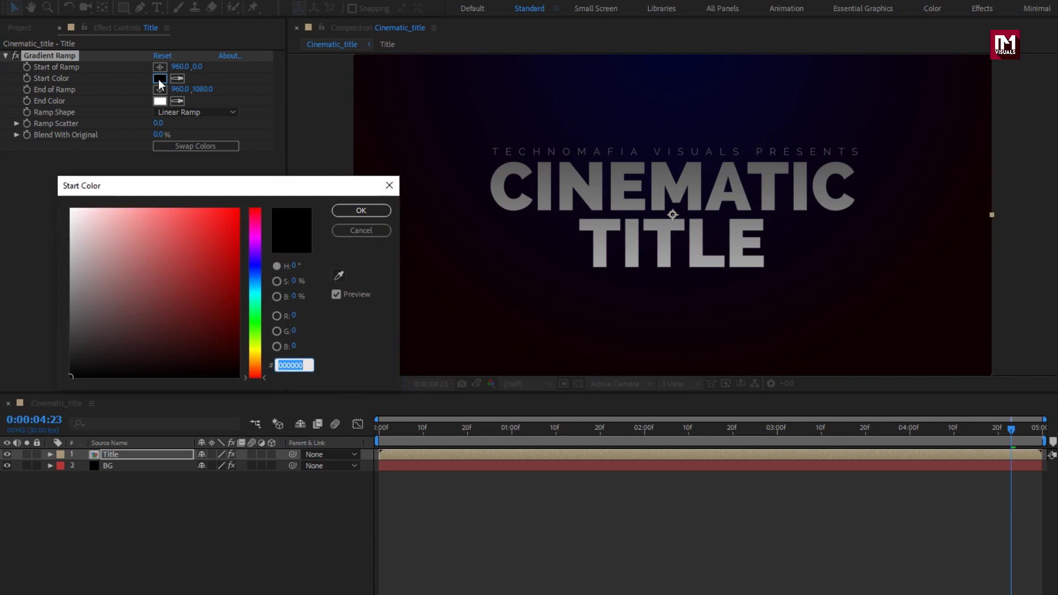
drag(255, 300, 255, 297)
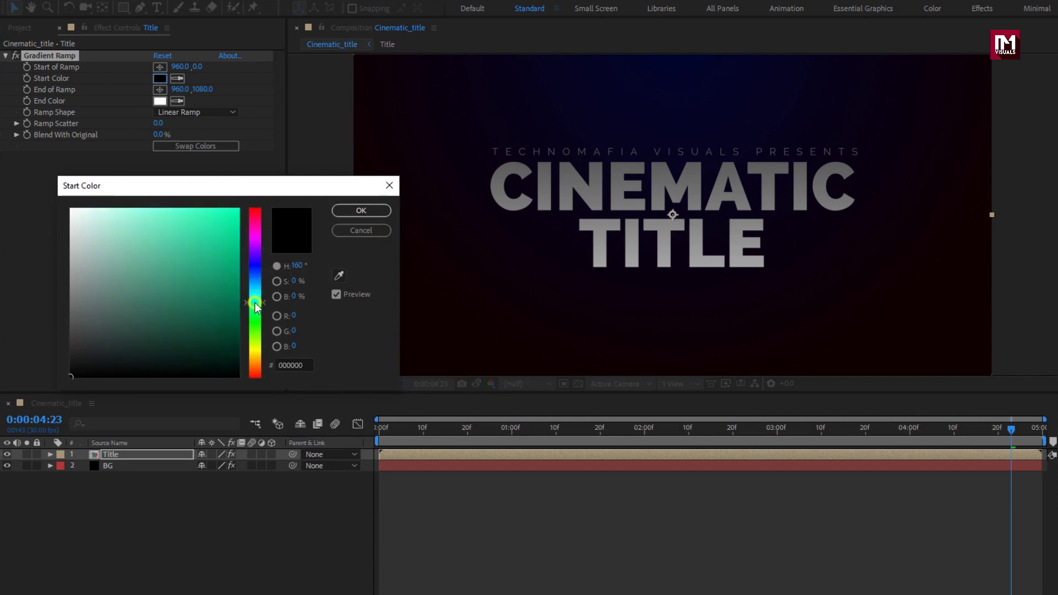
drag(84, 226, 91, 211)
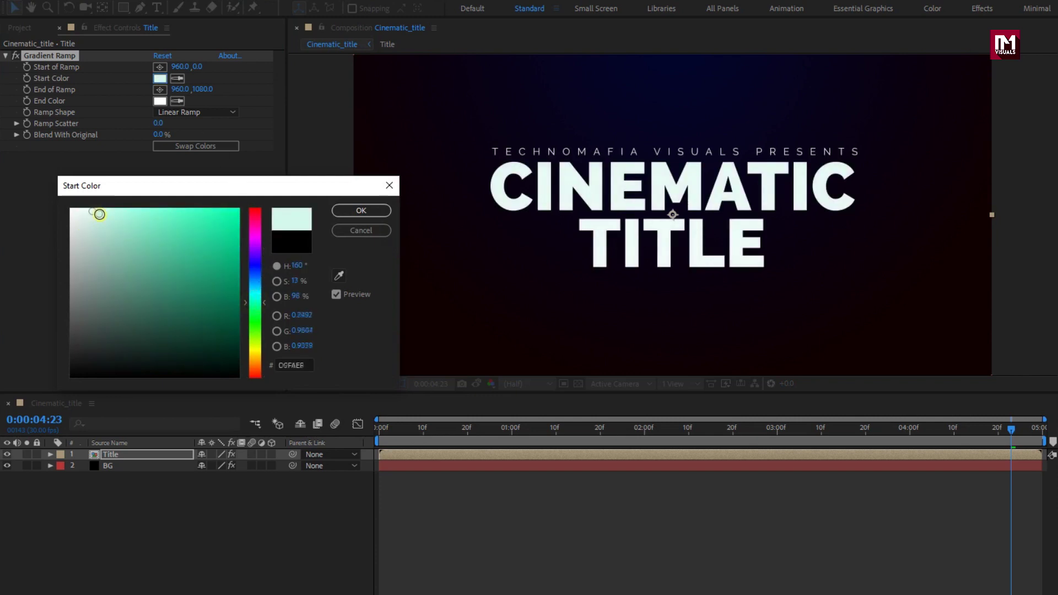
key(Return)
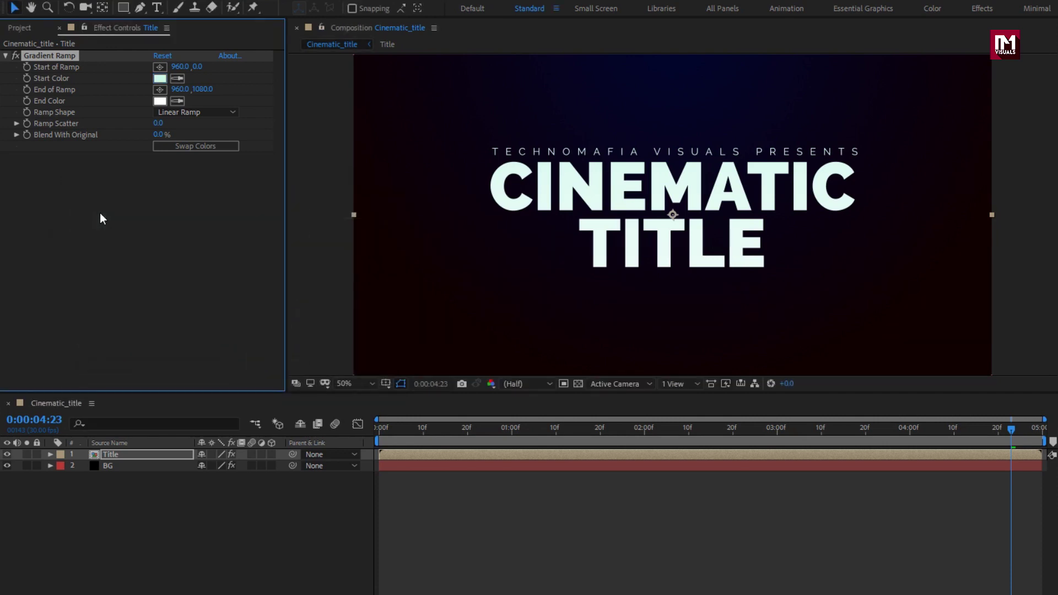
click(156, 101)
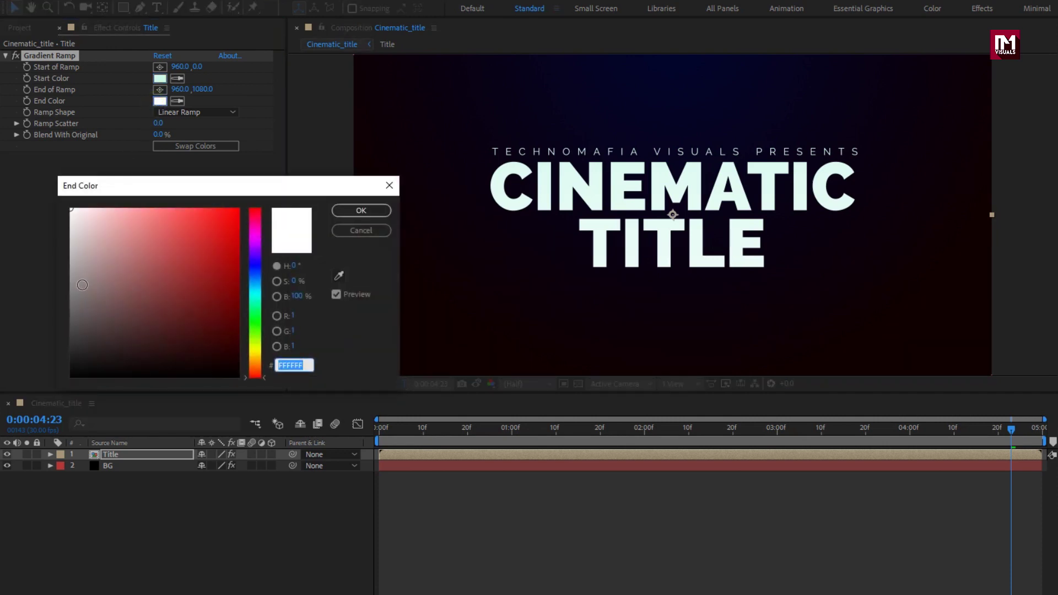
mouse_move(82, 285)
mouse_down()
mouse_move(74, 333)
mouse_move(76, 298)
mouse_up()
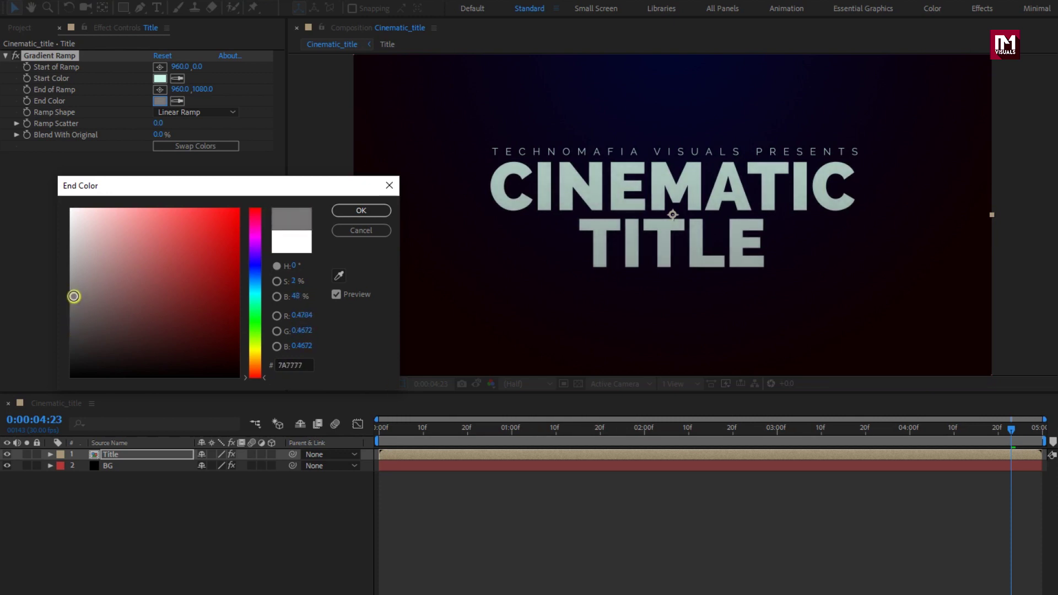
key(Return)
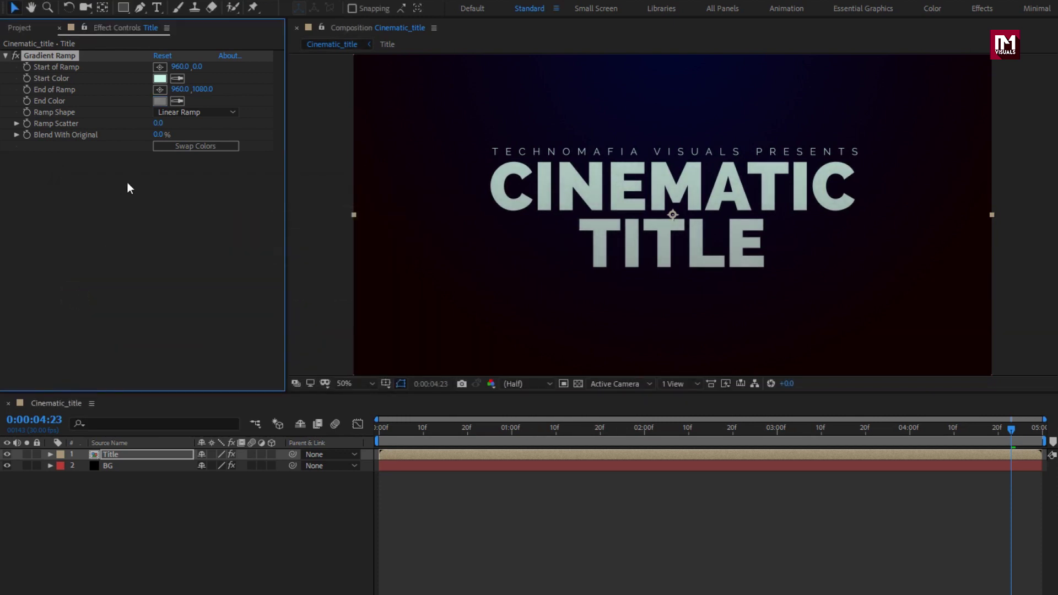
Step: Switch the Gradient Ramp to Radial Ramp, starting at the frame centre and ending near the bottom
click(171, 113)
click(178, 141)
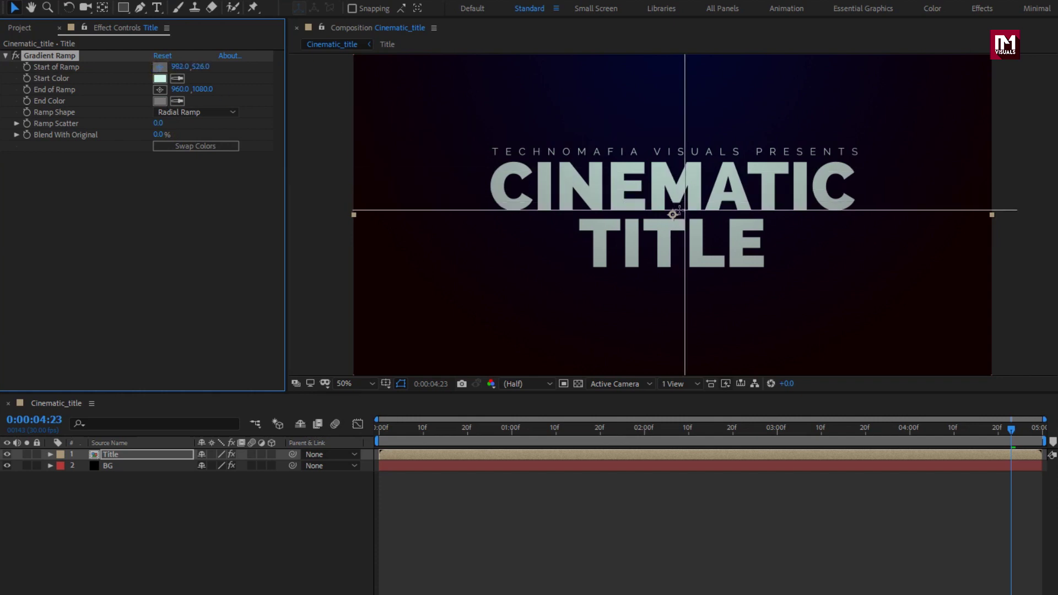
click(673, 214)
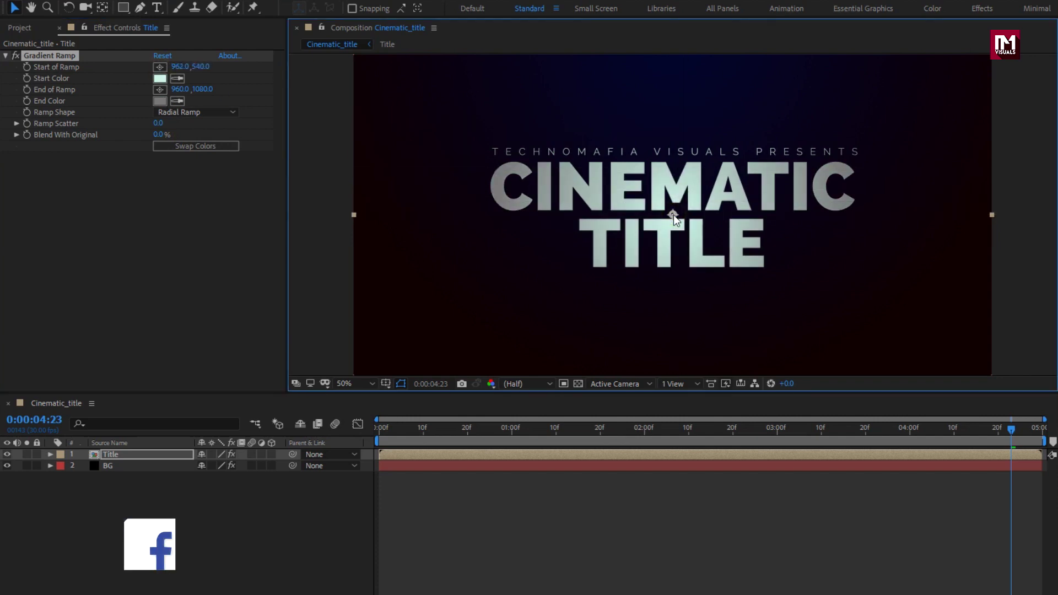
click(159, 89)
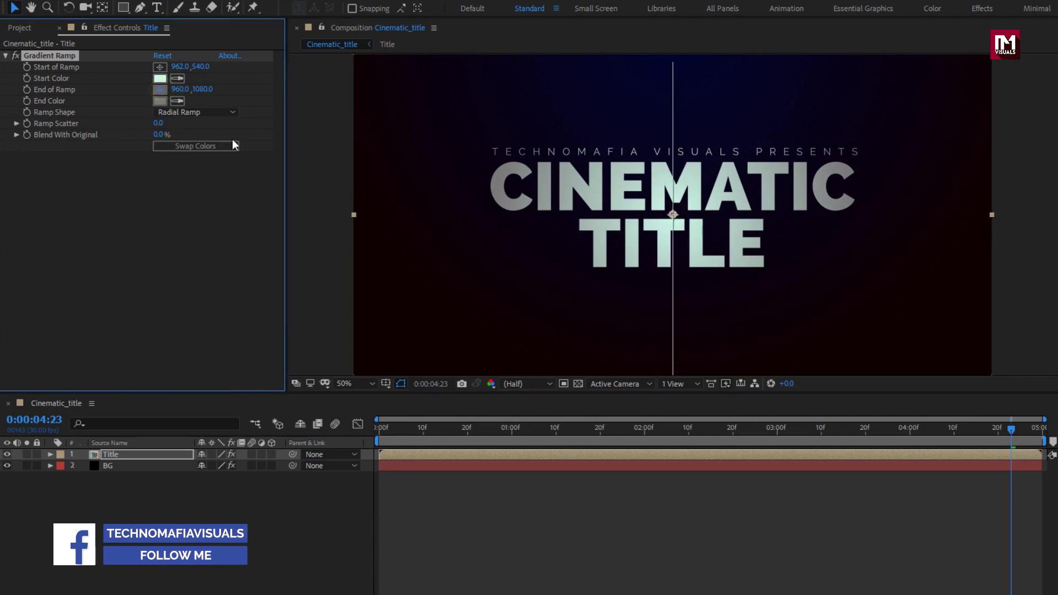
click(670, 372)
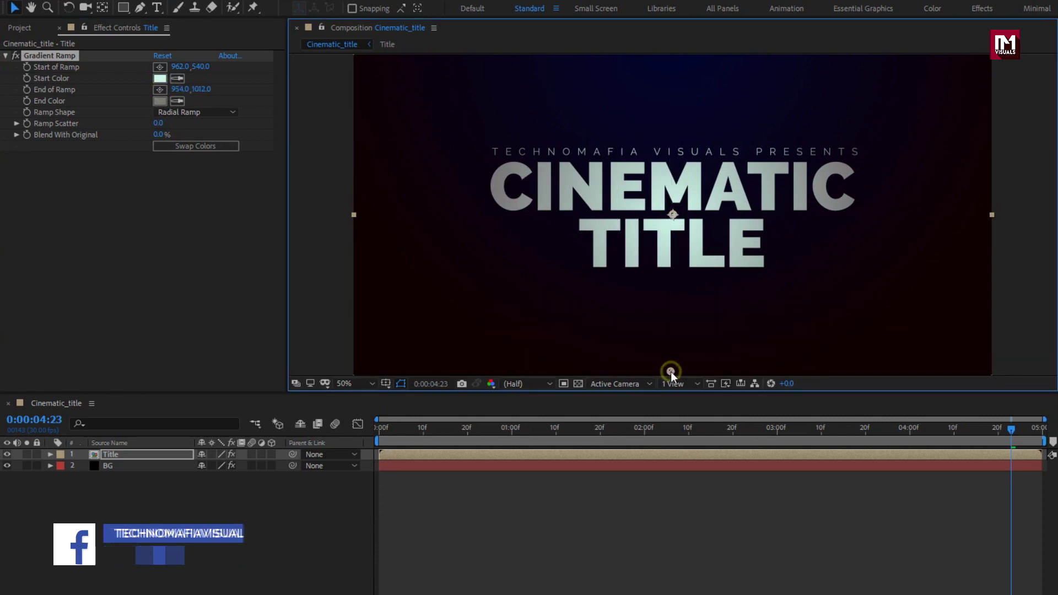
drag(671, 373, 674, 372)
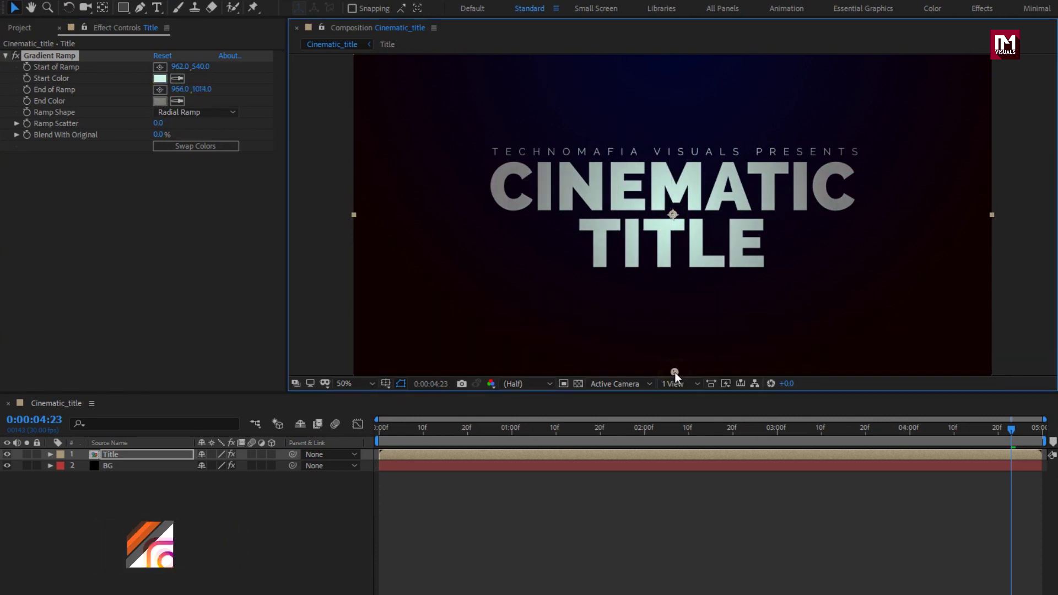
Step: Lighten the end colour to grey 9A9A9A and fine-tune the pale start colour
click(160, 101)
drag(73, 286, 70, 259)
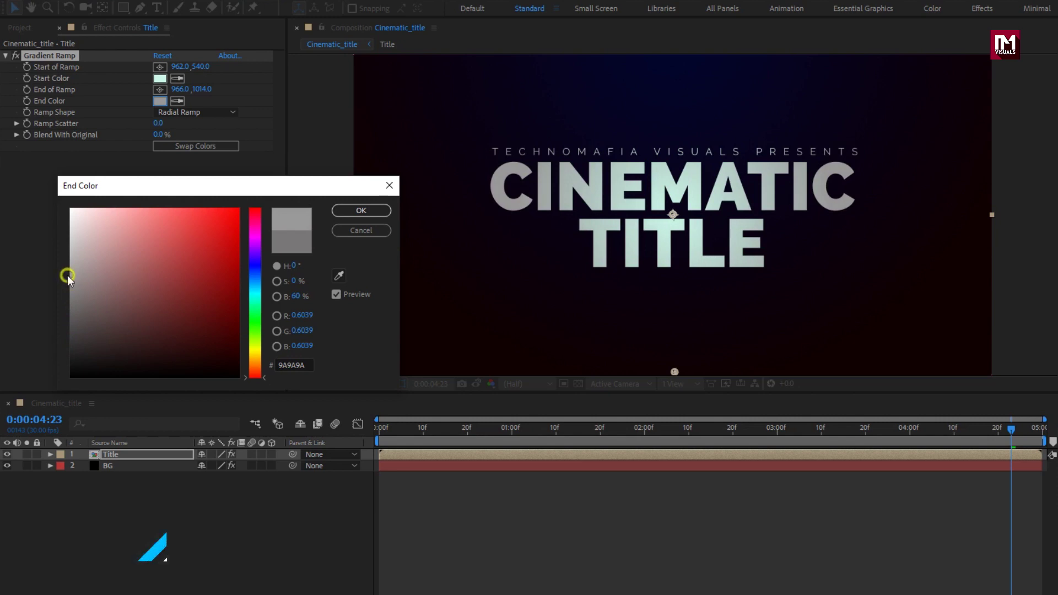
key(Return)
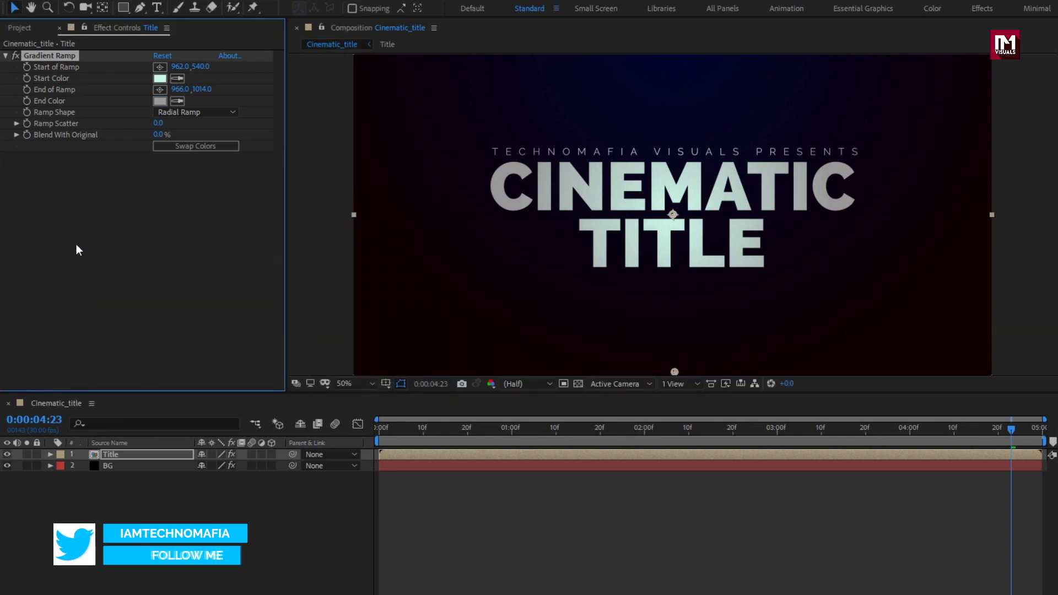
click(160, 78)
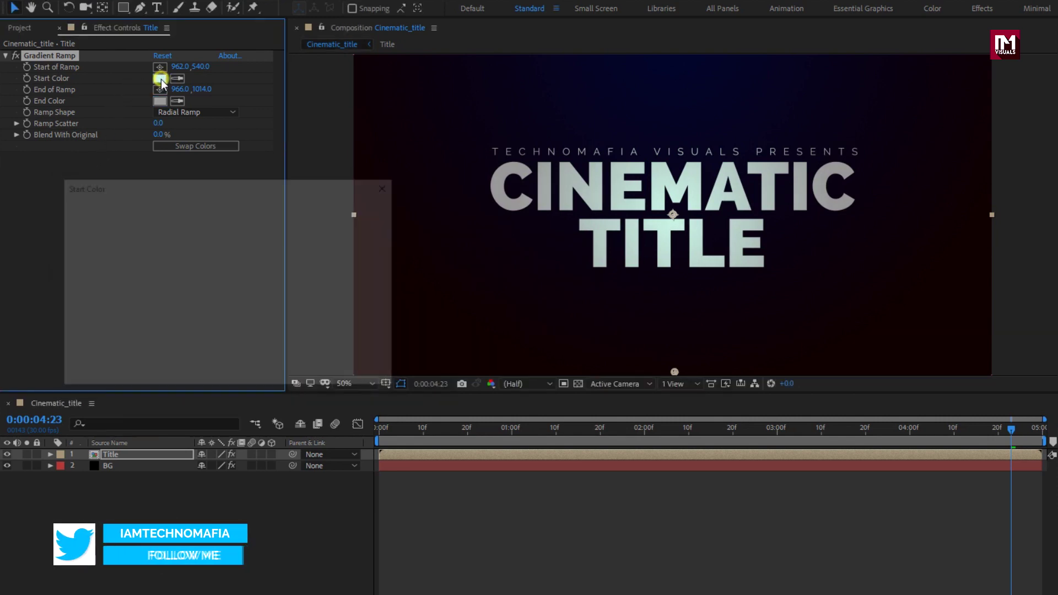
drag(102, 213, 86, 210)
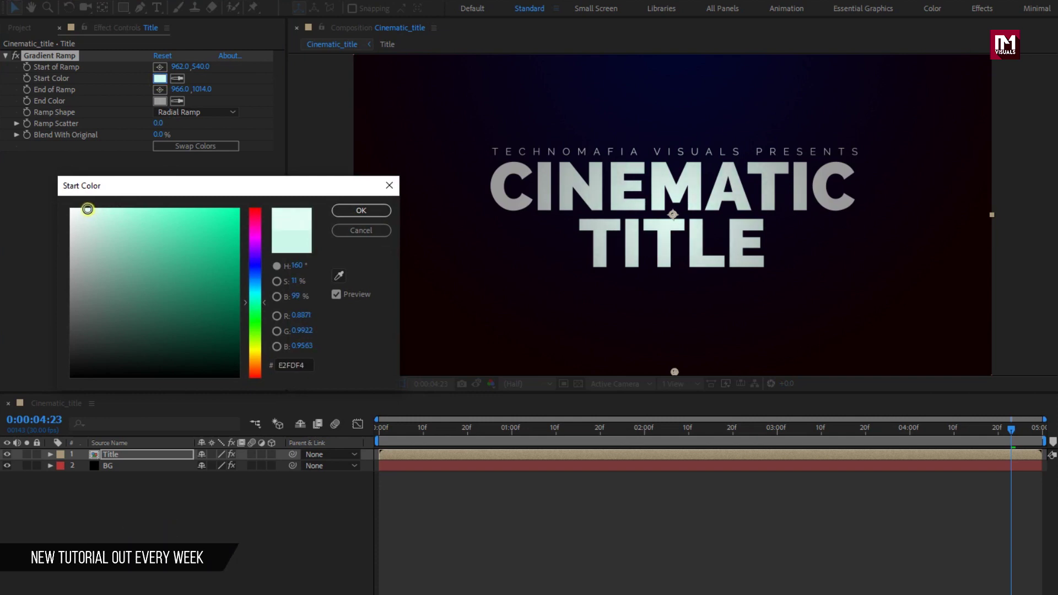
key(Return)
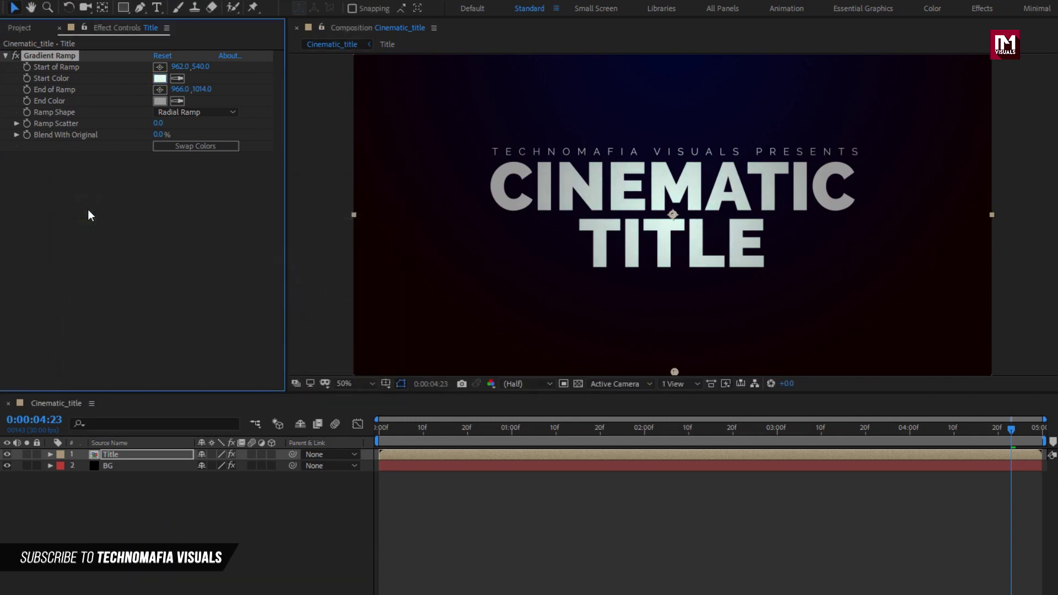
Step: Add flare.mp4 from the Project panel as the top layer above the title
click(28, 27)
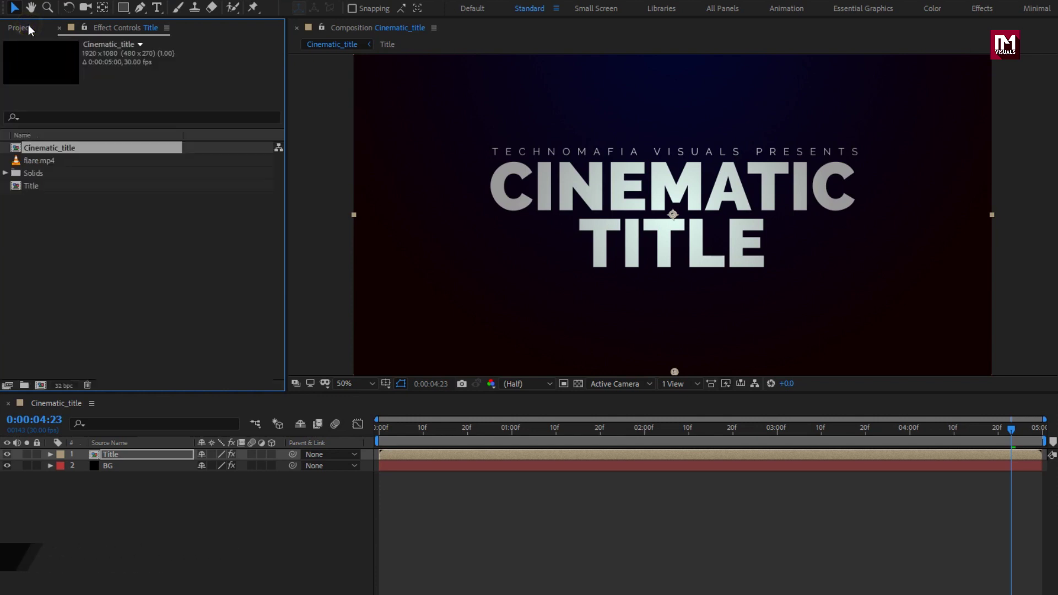
click(52, 159)
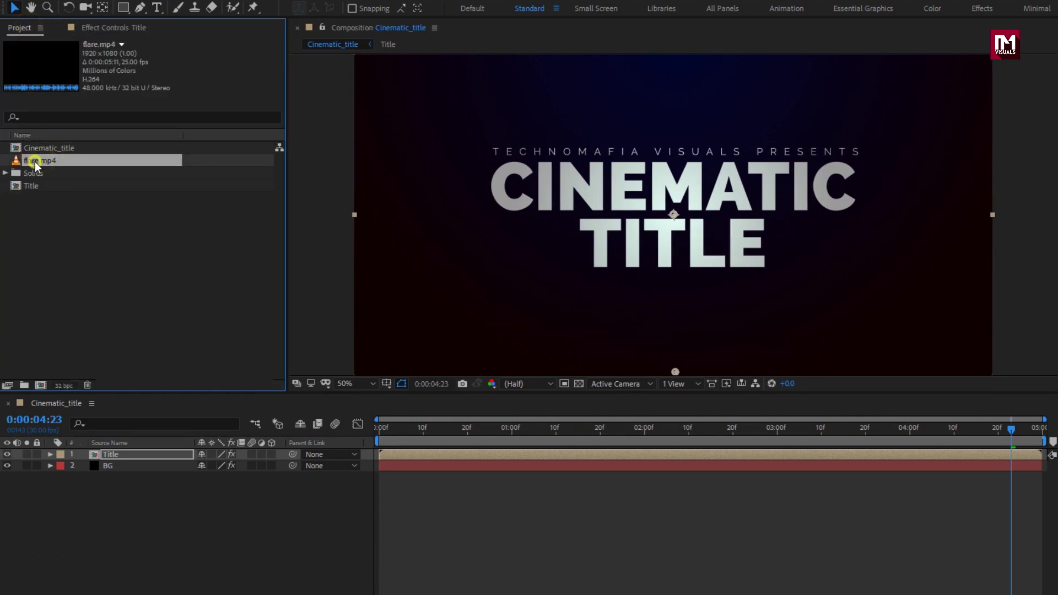
drag(35, 161, 131, 451)
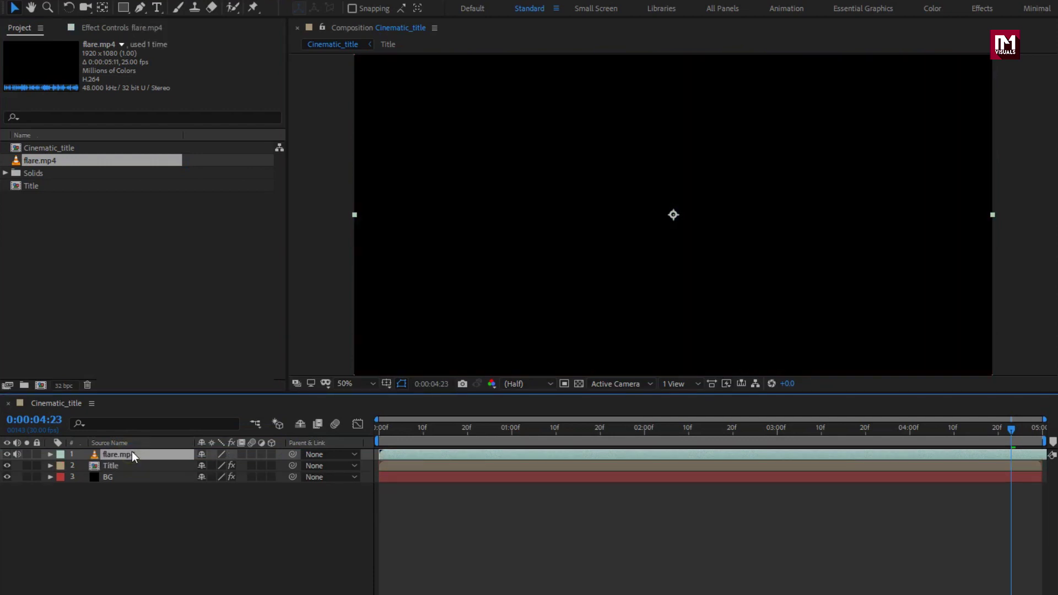
Step: Set flare.mp4's blend mode to Add and scrub the opening to check the flare
key(F4)
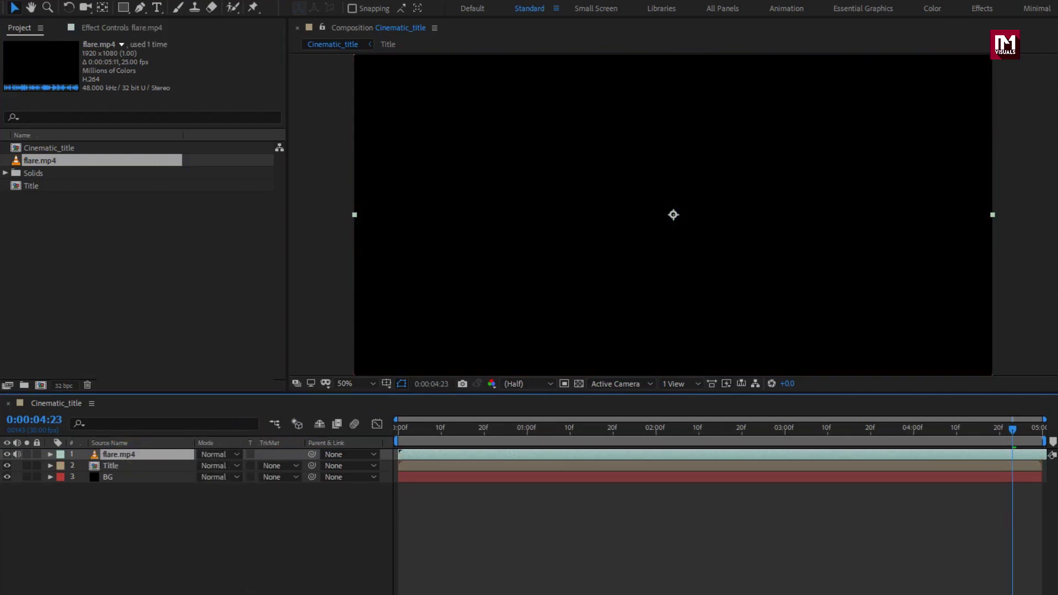
click(216, 455)
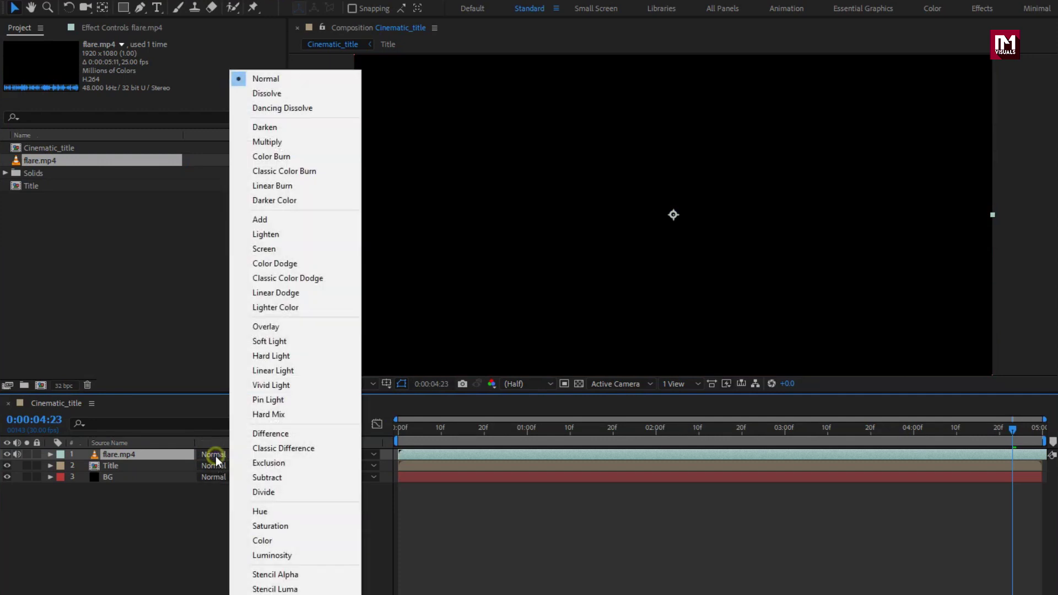
click(261, 220)
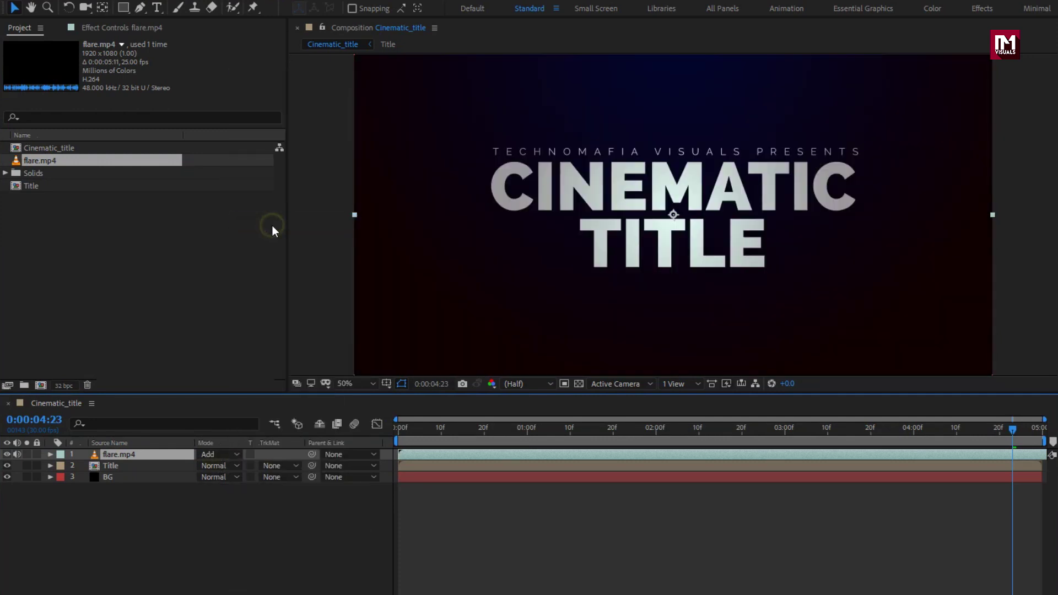
drag(398, 435, 540, 450)
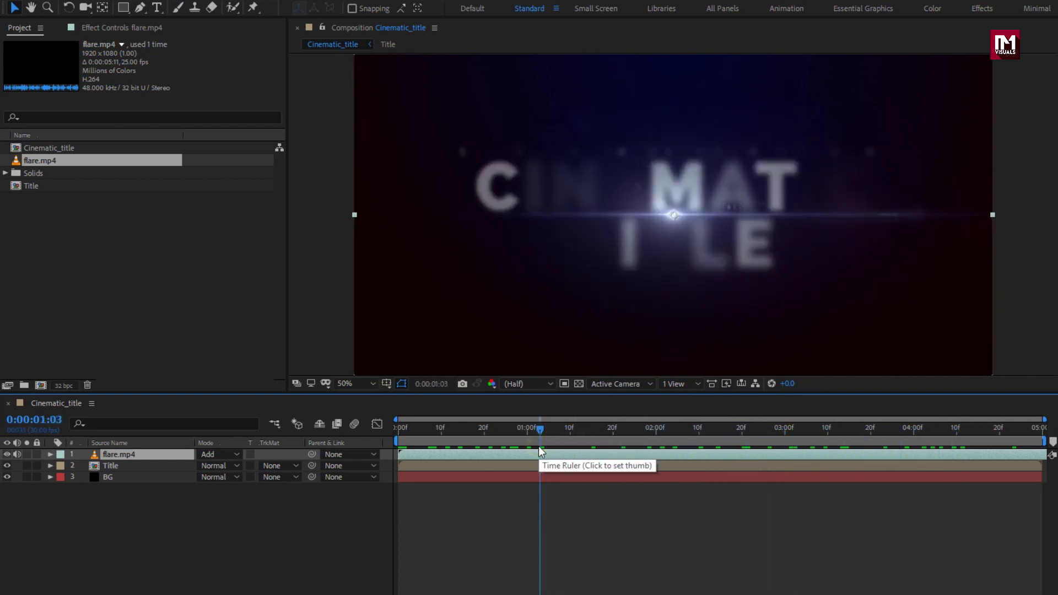
click(139, 466)
Step: Keyframe the Title's Scale at 120% at 0:00 and 100% at 4:29
key(s)
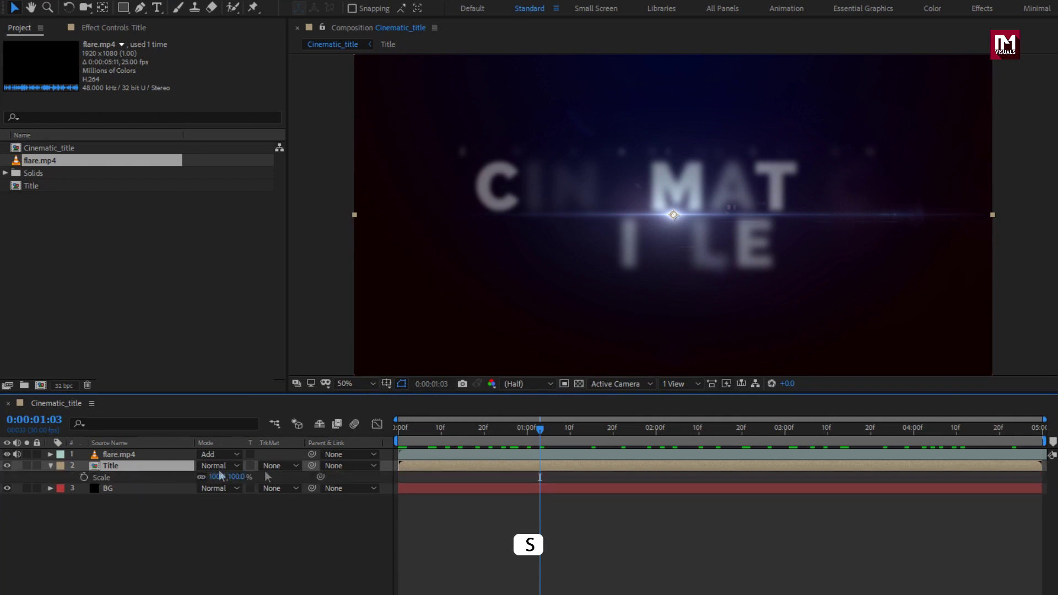
click(397, 433)
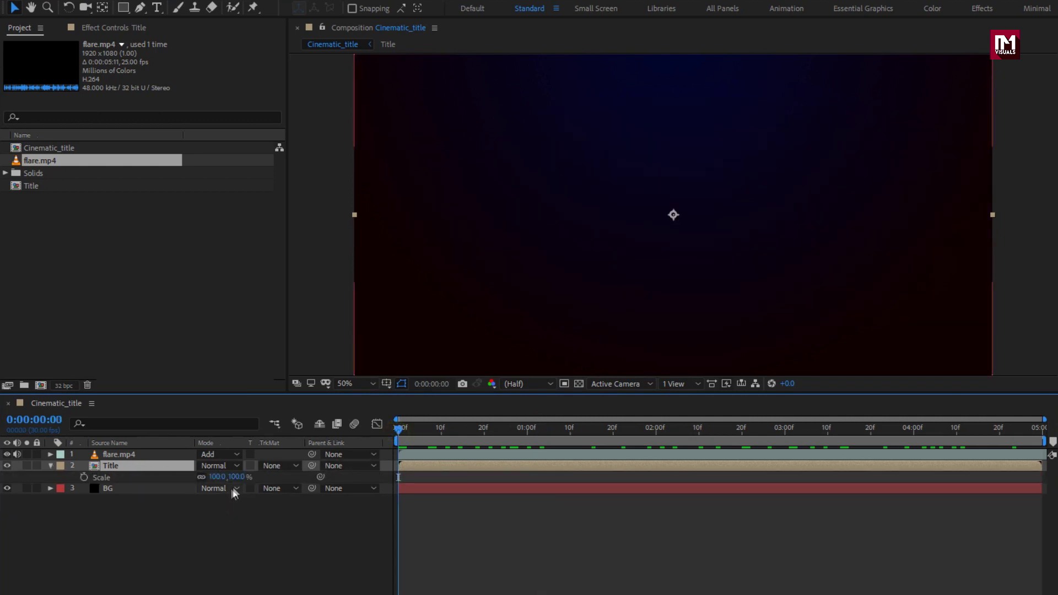
click(83, 477)
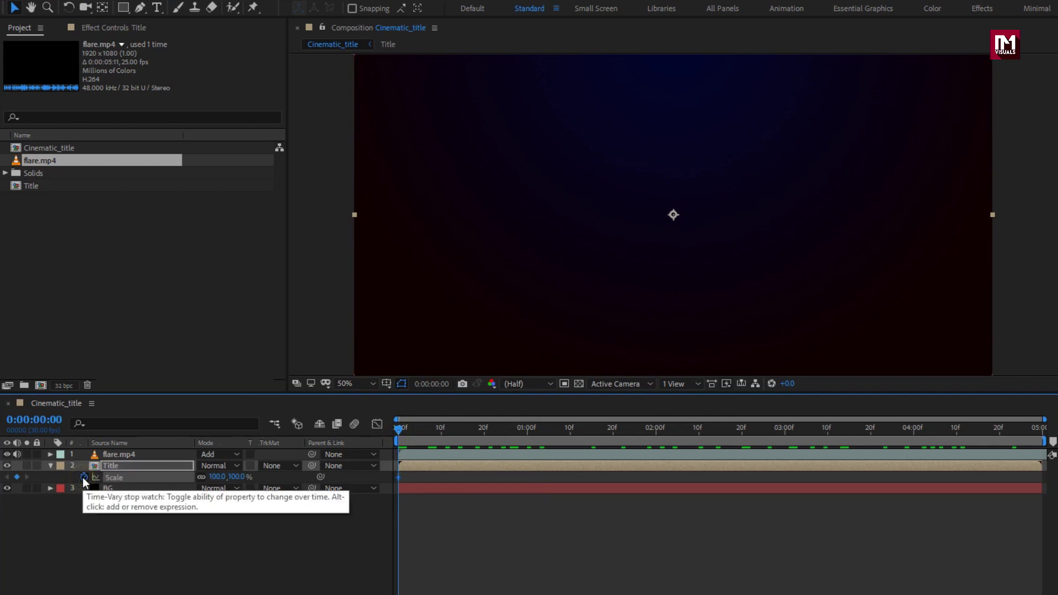
click(236, 477)
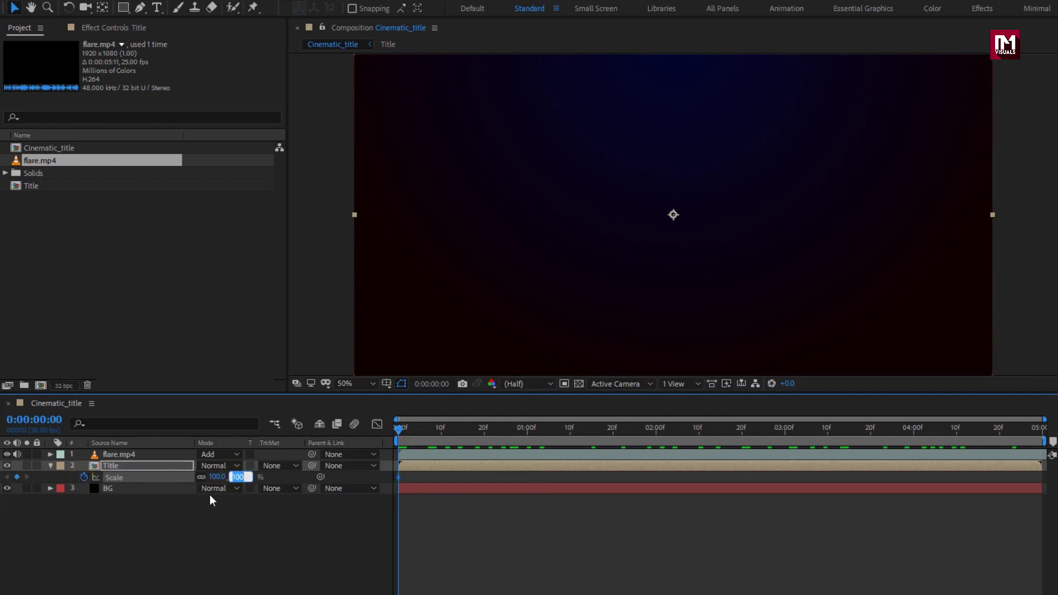
text(12)
key(Return)
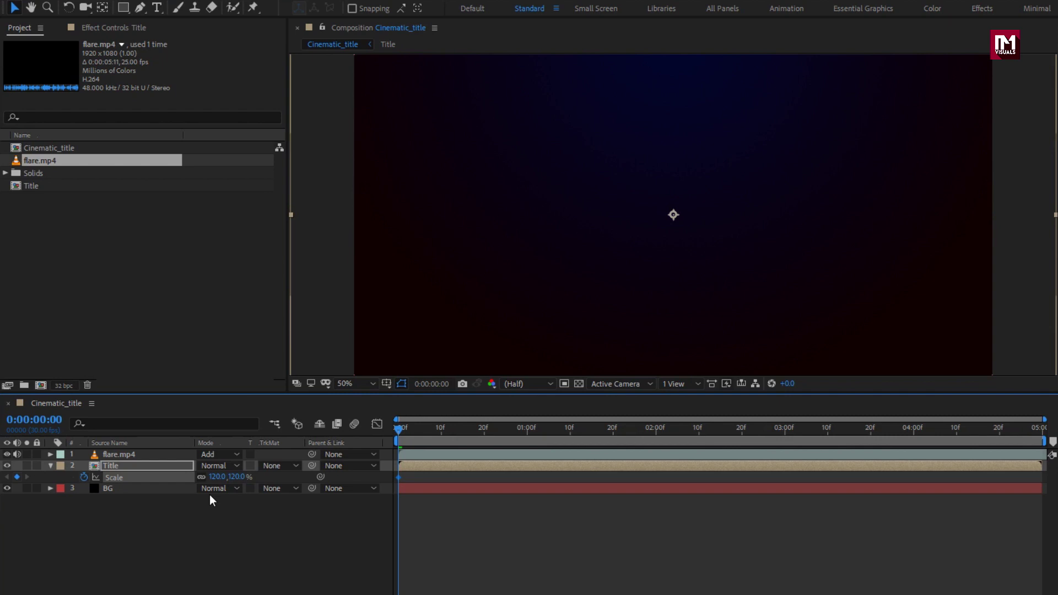
drag(952, 436, 1046, 437)
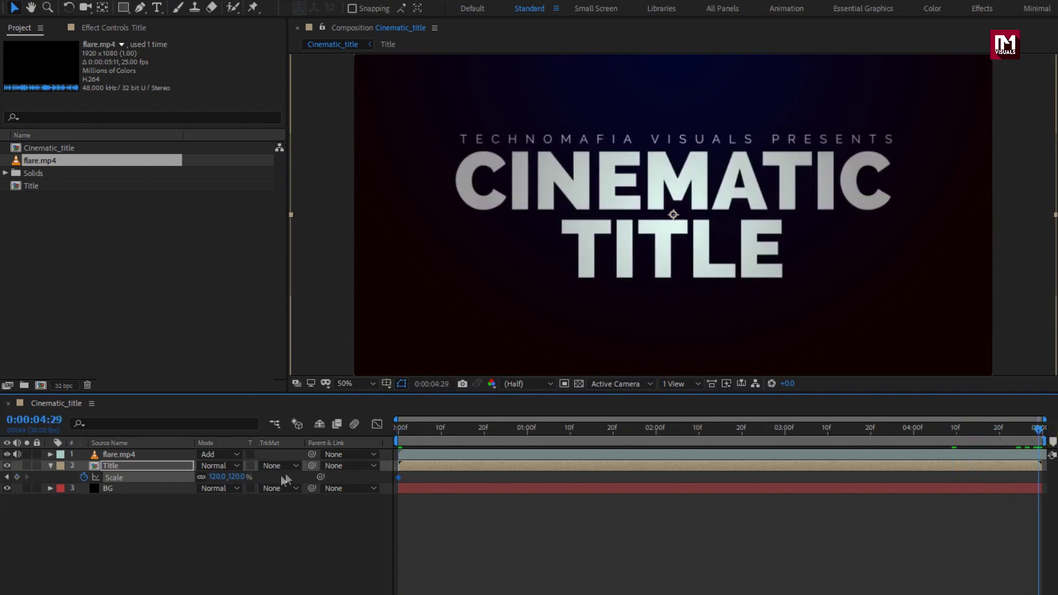
click(241, 477)
text(100)
key(Return)
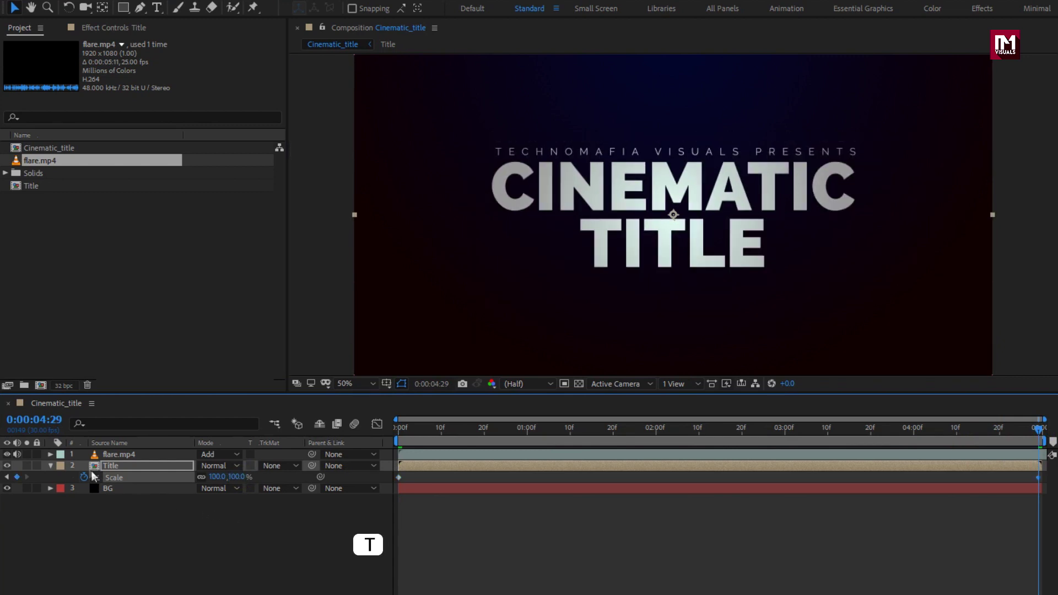
Step: Keyframe the Title's Opacity at 100% at 4:00 and 0% at 4:29
click(115, 468)
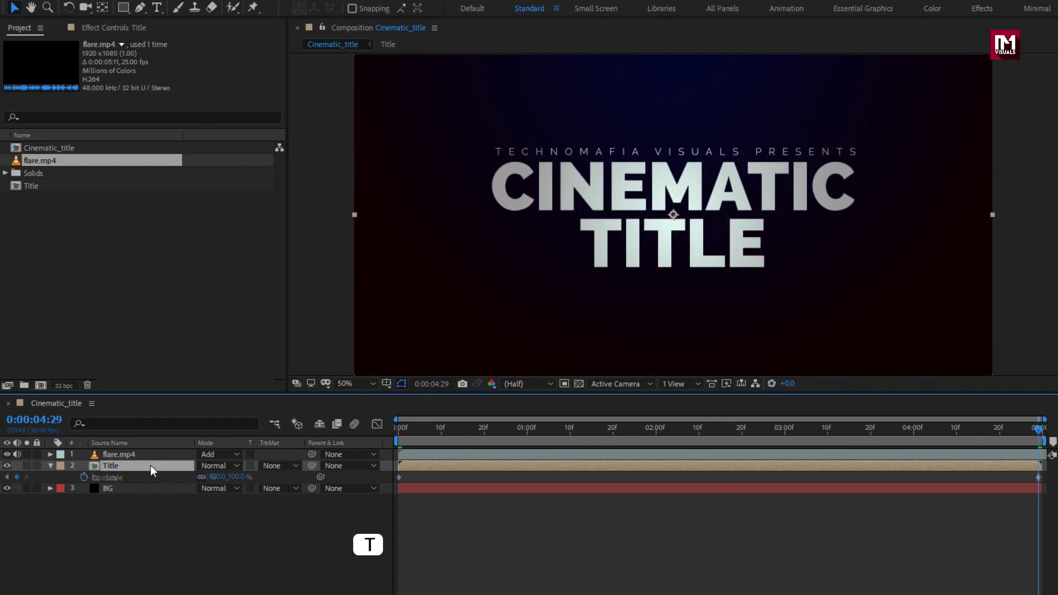
click(913, 433)
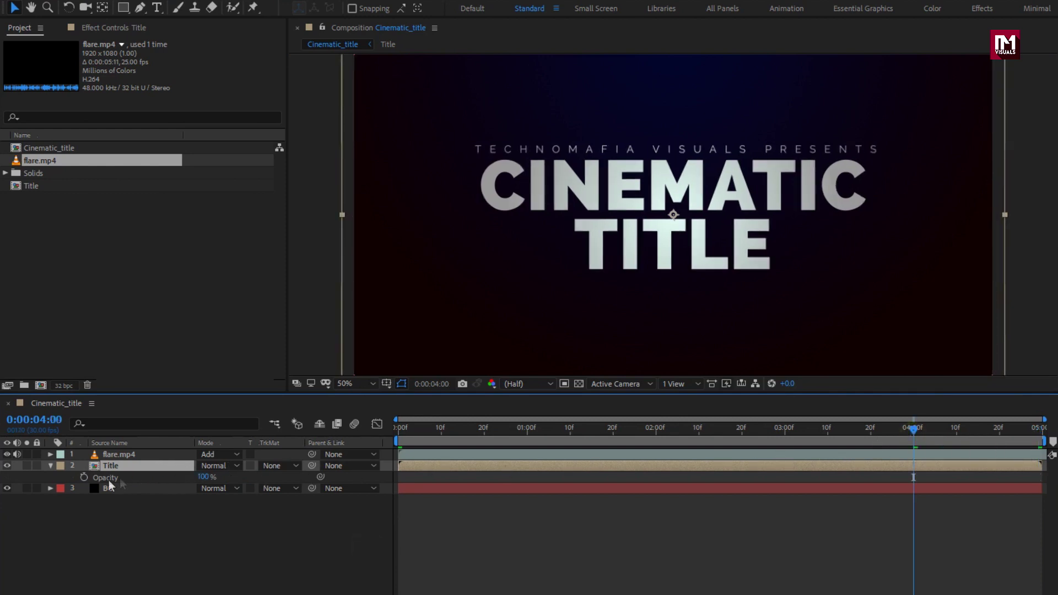
click(84, 477)
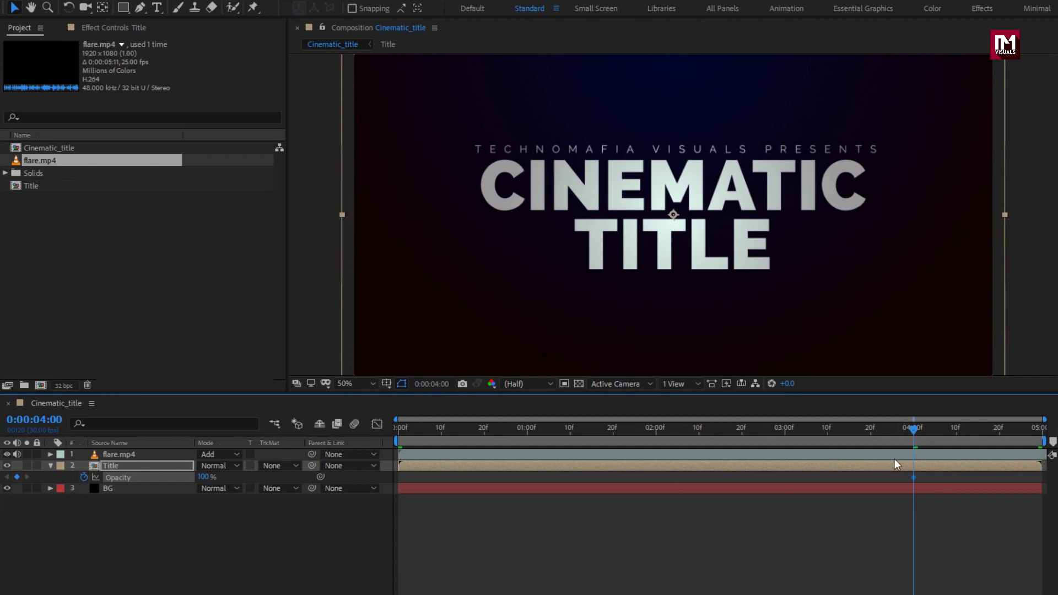
drag(996, 437, 1047, 437)
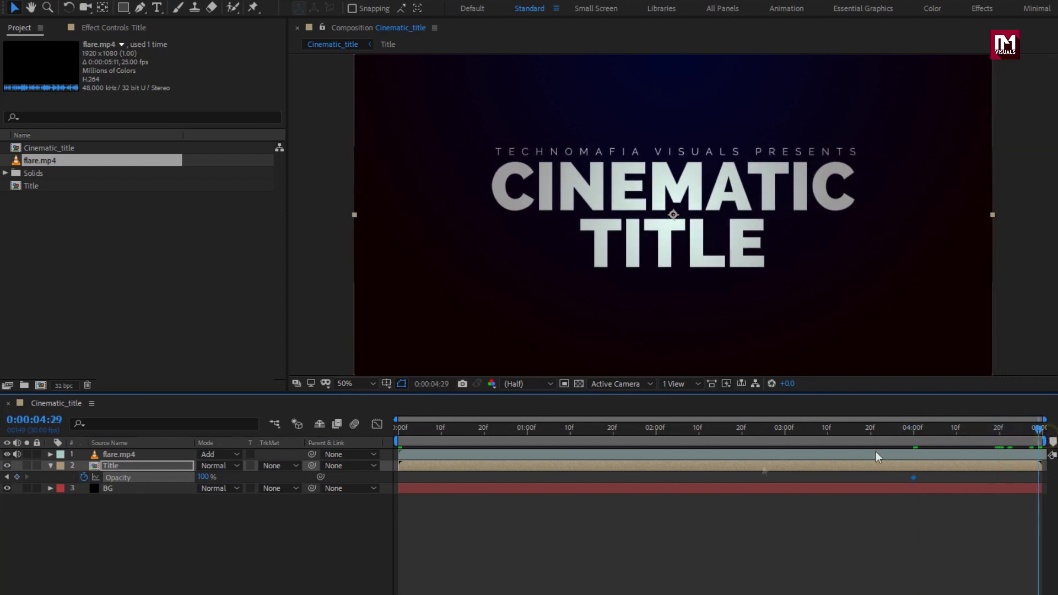
click(205, 477)
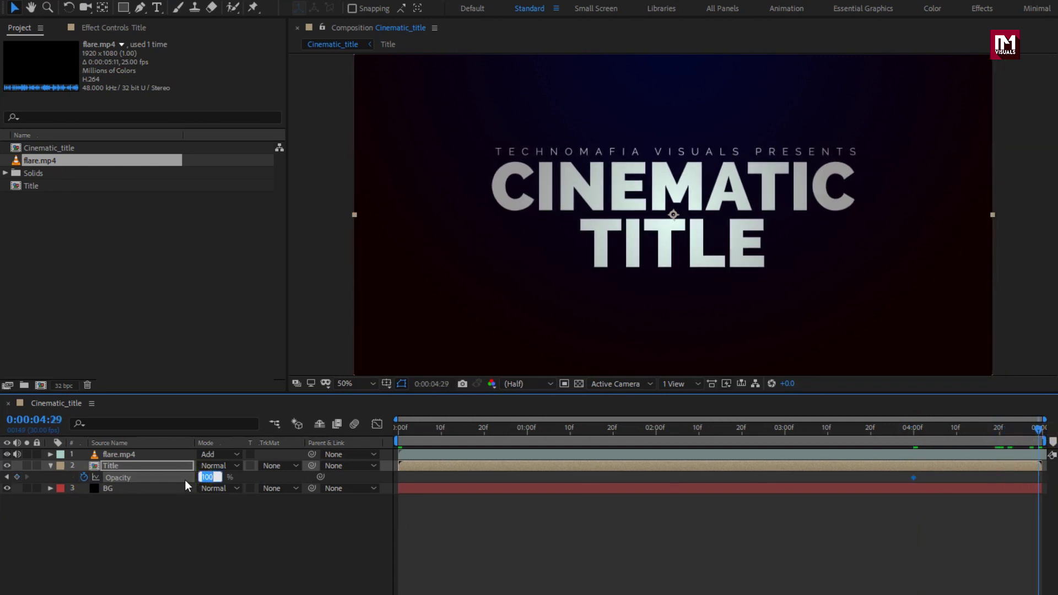
text(0)
key(Return)
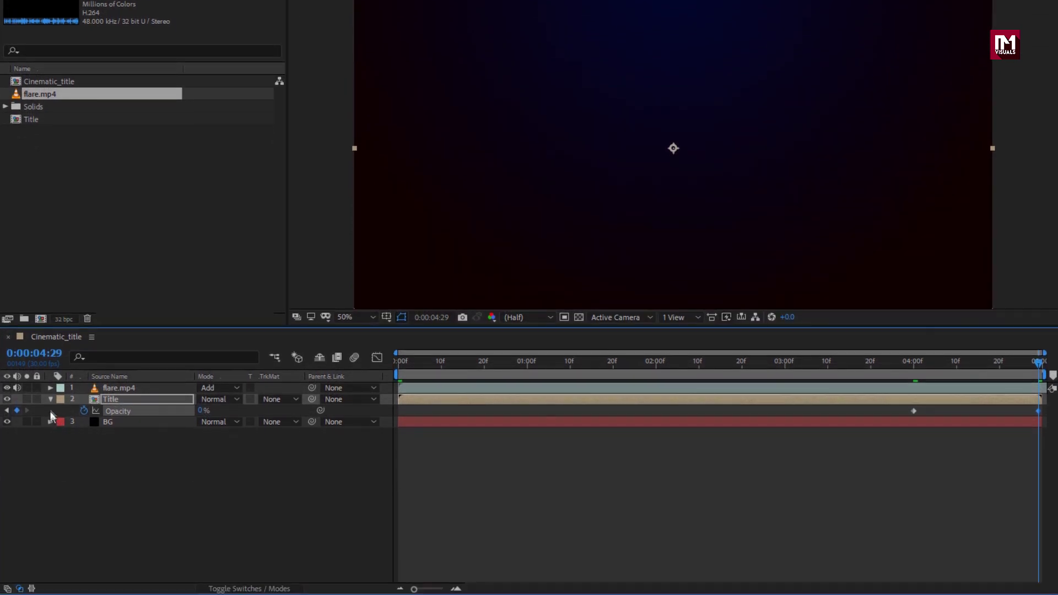
Step: Collapse the Title layer and add a new Adjustment Layer above all layers
click(50, 401)
right_click(115, 441)
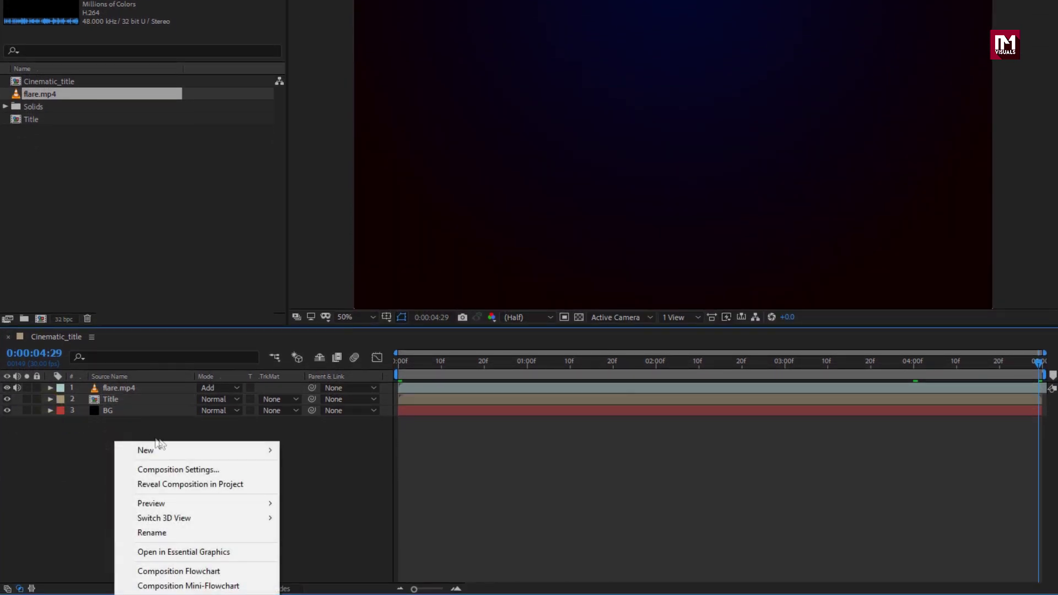
mouse_move(272, 456)
click(334, 555)
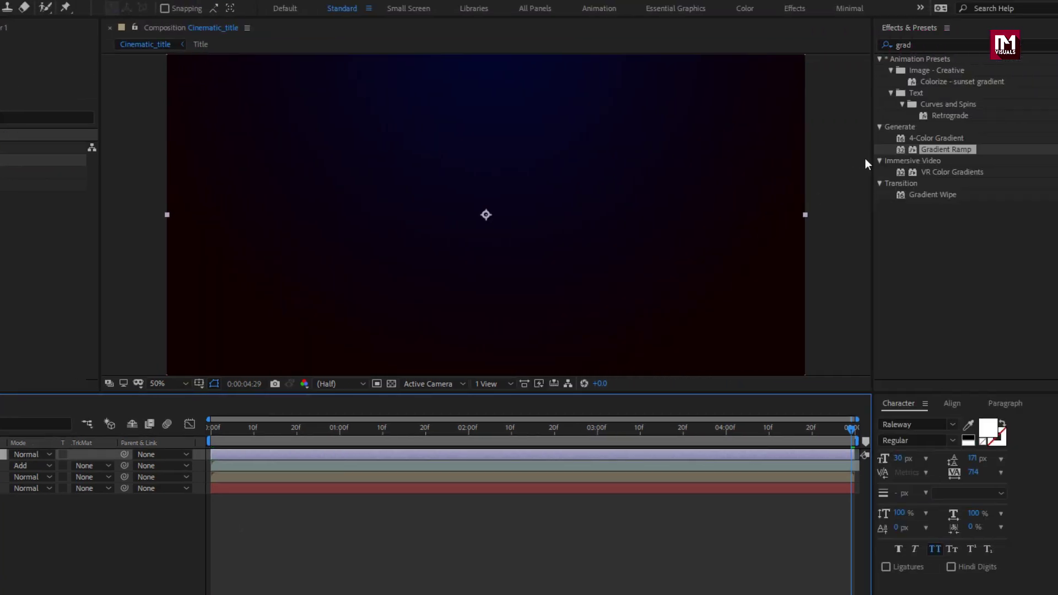
Step: Apply the Curves effect to the adjustment layer and set the time to 3:11
drag(925, 47, 839, 48)
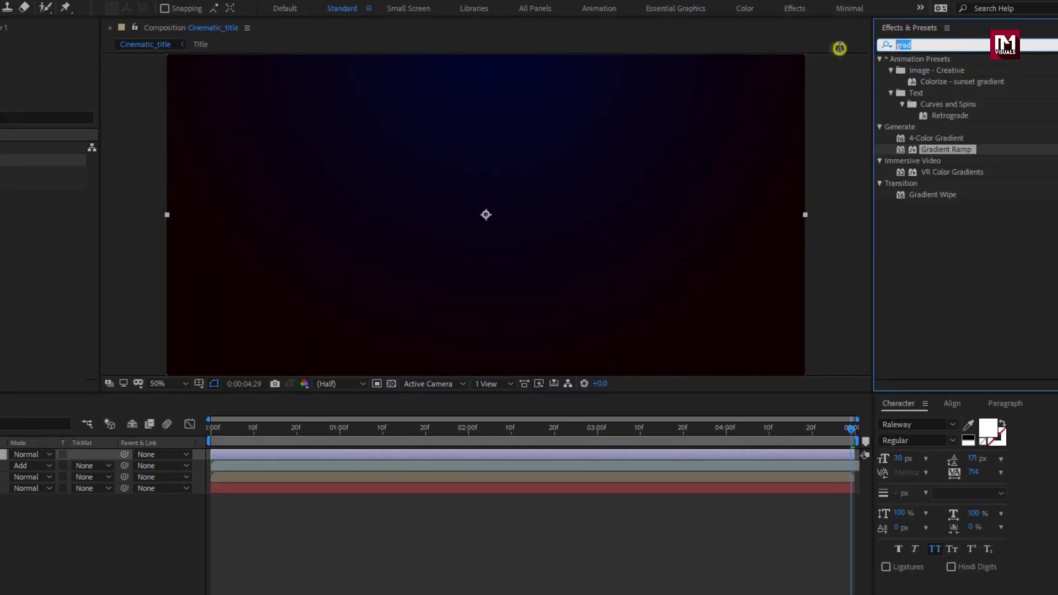
text(curv)
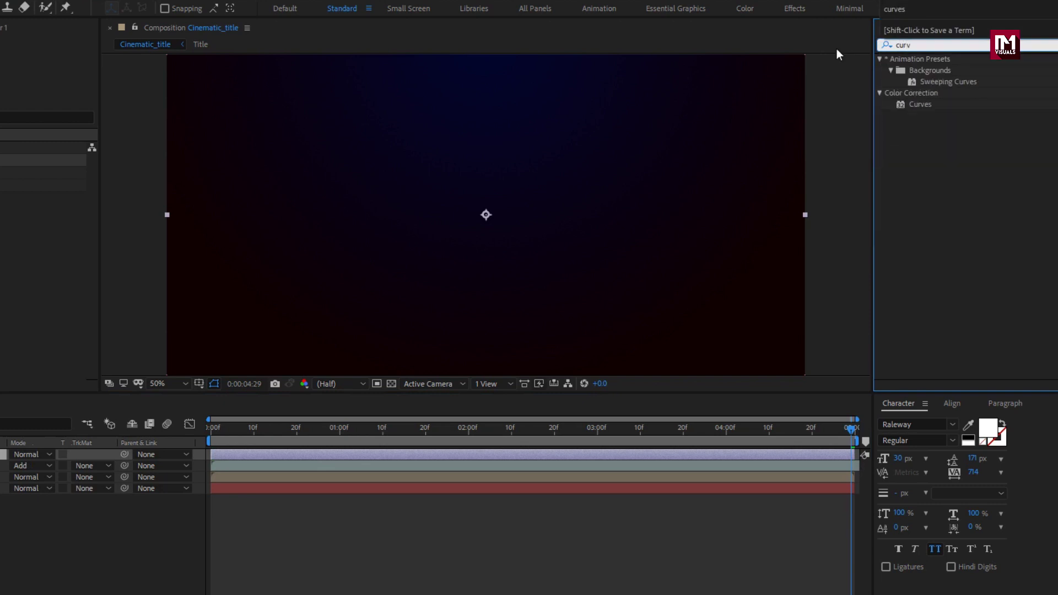
double_click(917, 103)
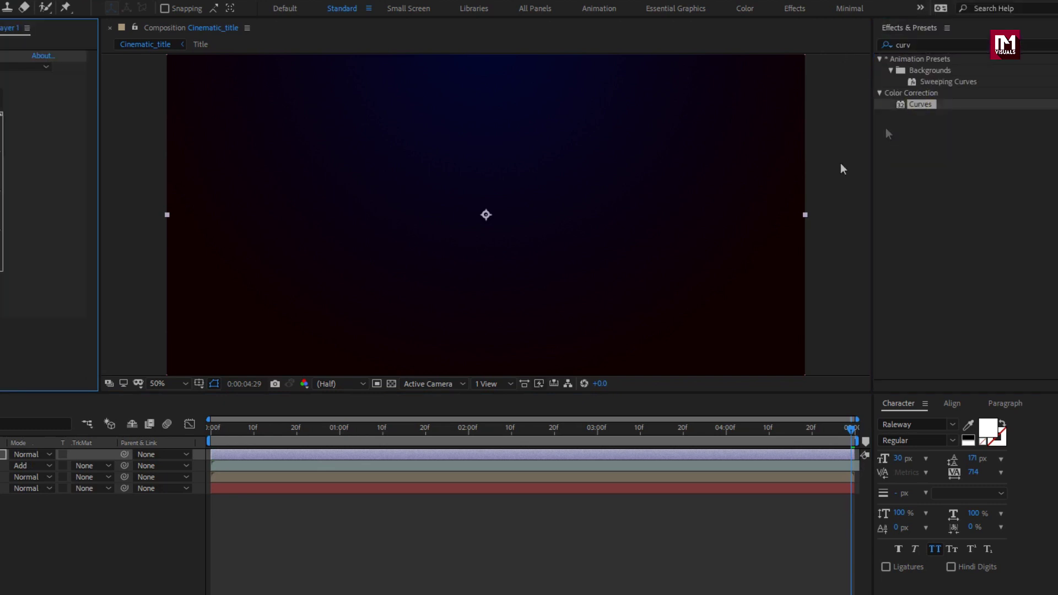
click(645, 428)
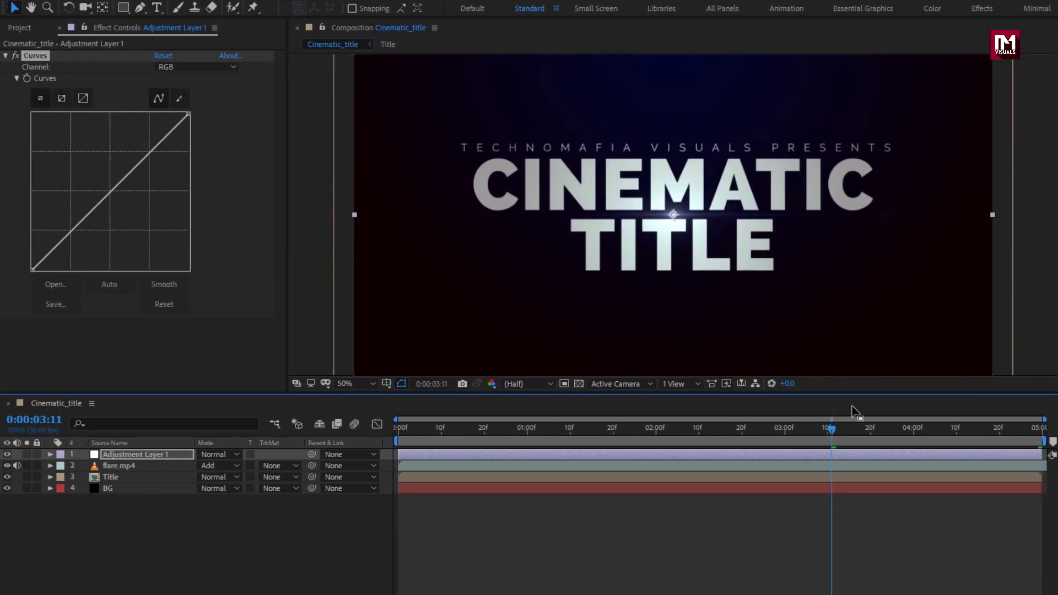
Step: Raise the upper Curves point and lower the shadow point into a contrast S-curve
drag(148, 151, 138, 148)
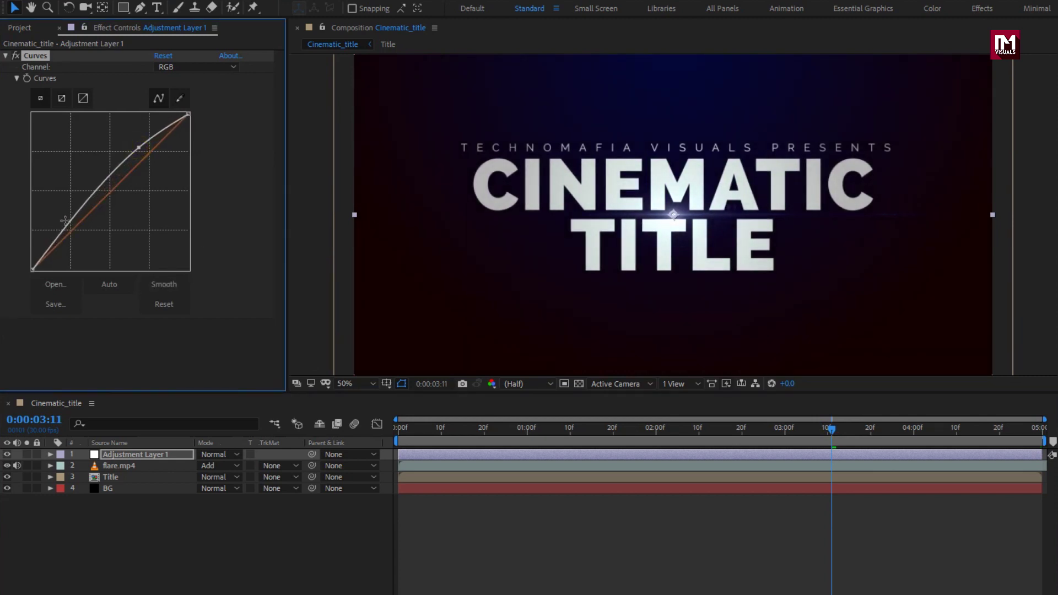
drag(65, 220, 71, 232)
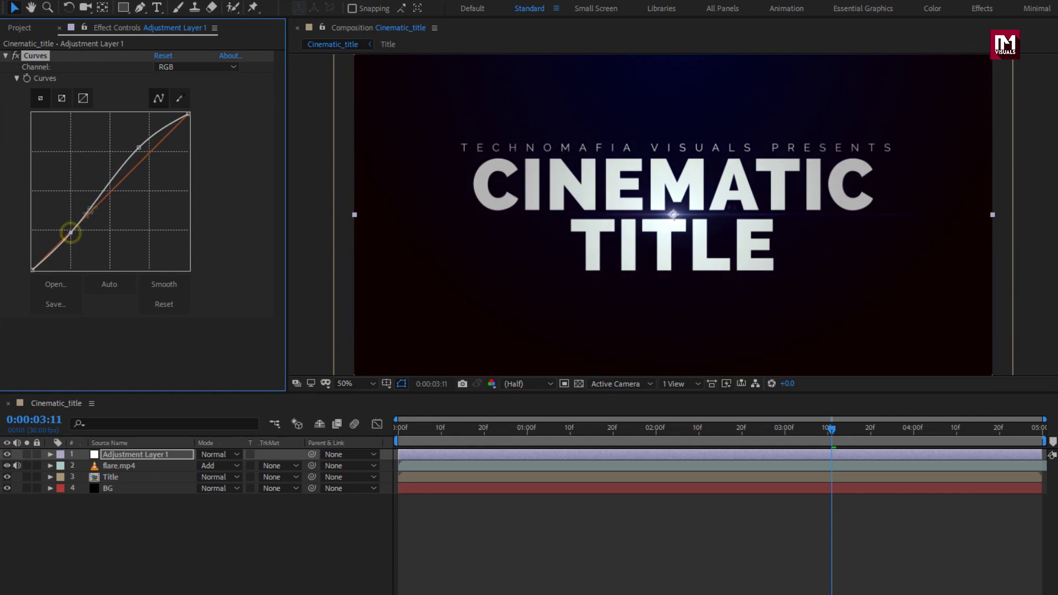
drag(136, 152, 134, 148)
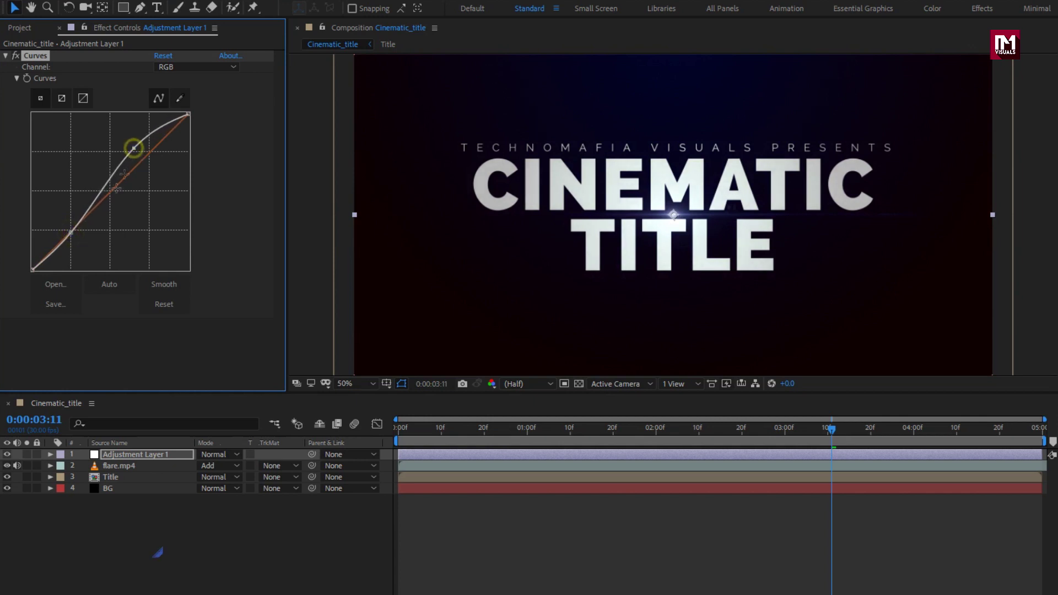
drag(71, 232, 73, 234)
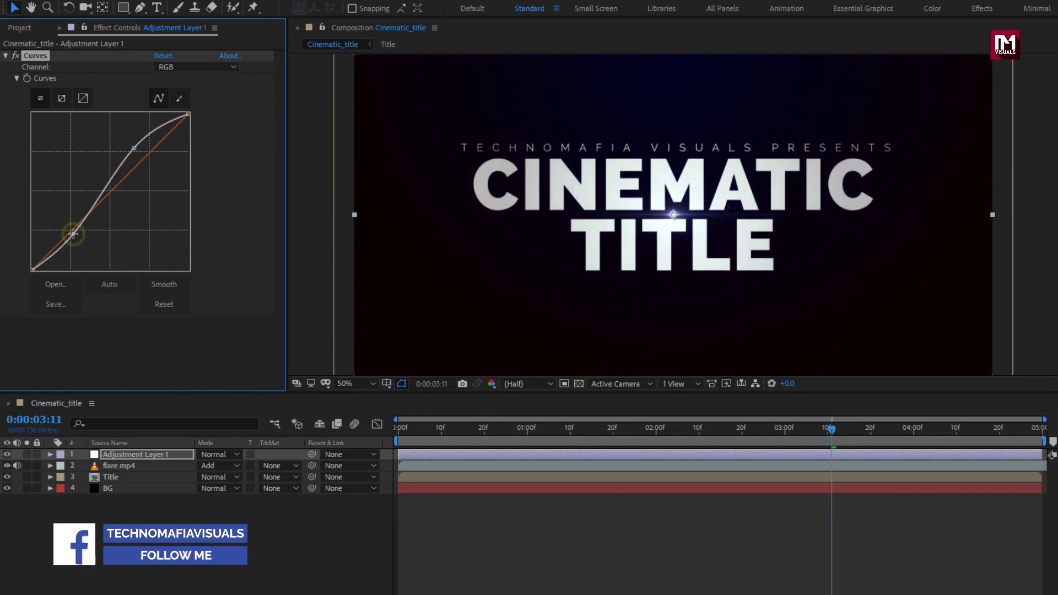
click(396, 429)
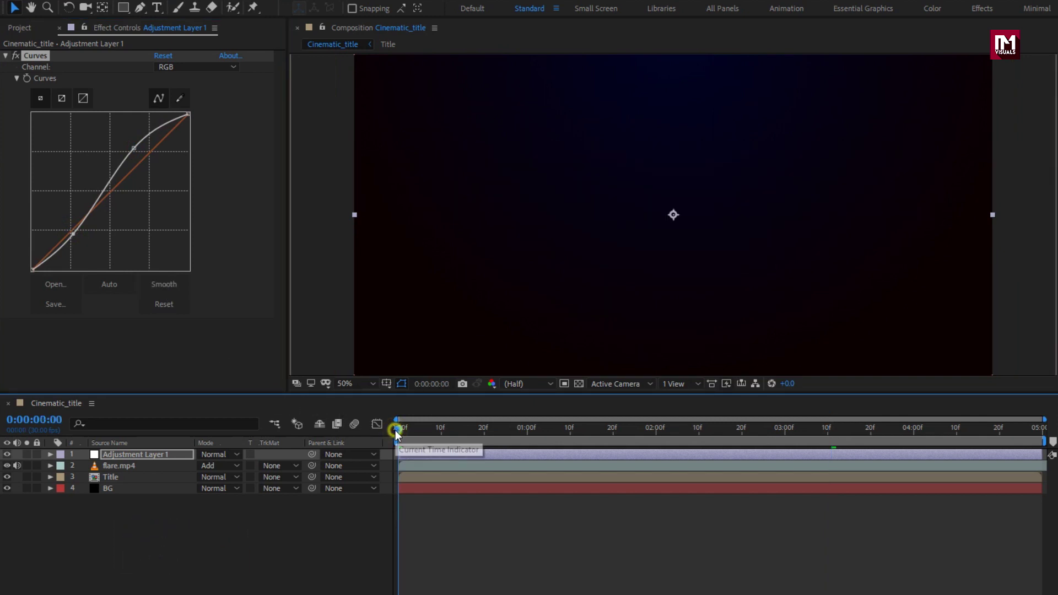
Step: Preview the Cinematic_title animation from the start
key(space)
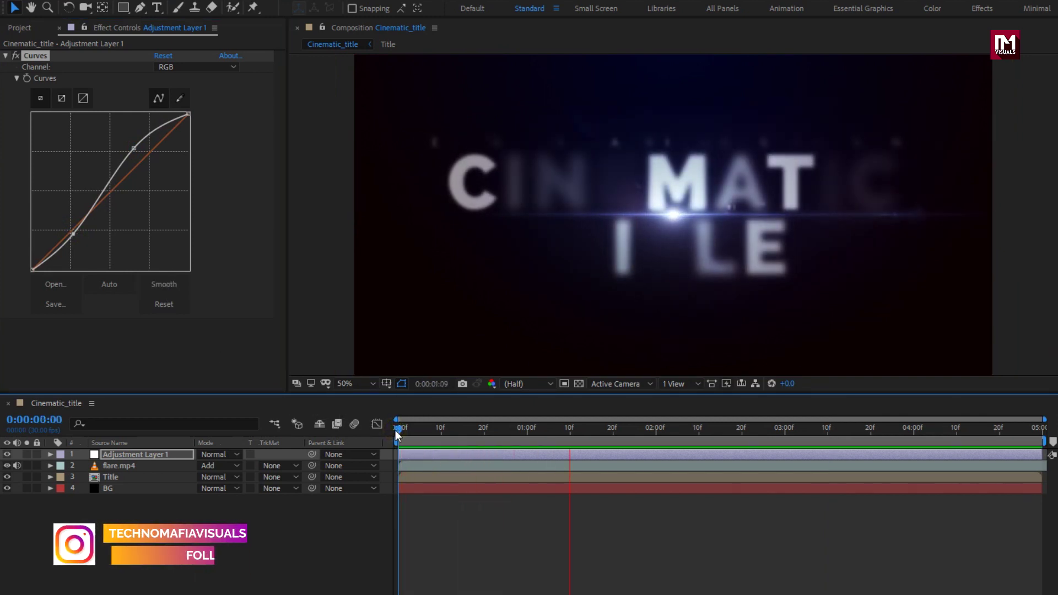